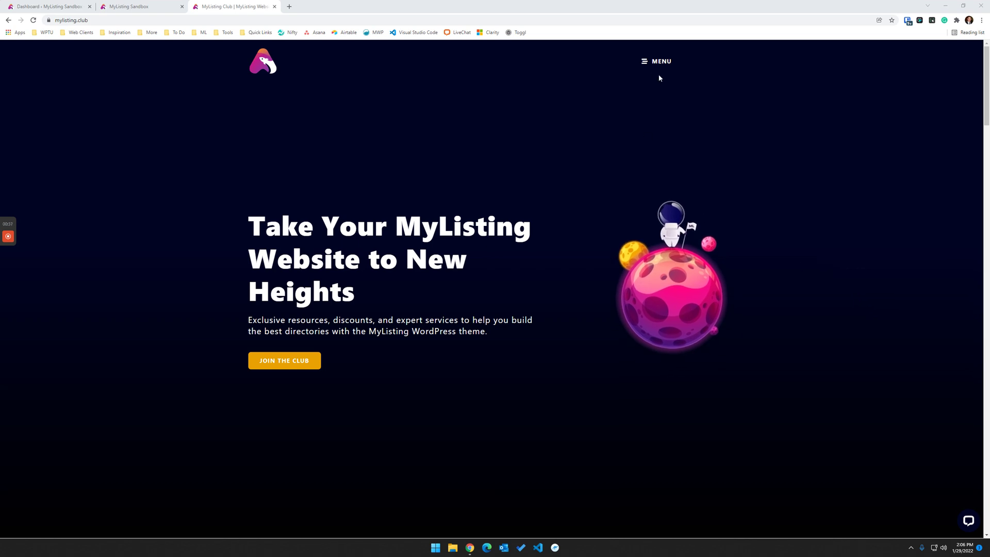
Navigate through MyListing Resources to the Templates page's search section
click(649, 61)
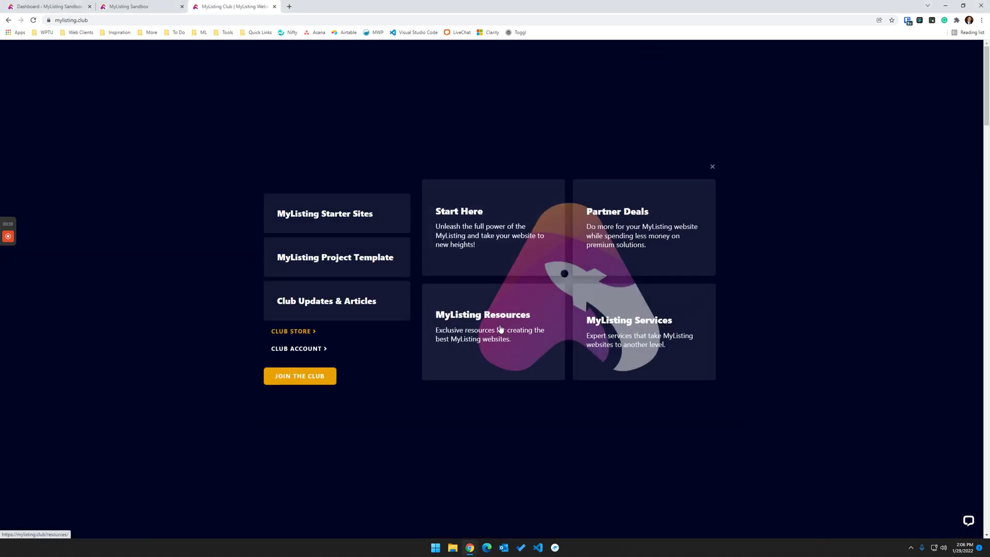
click(500, 329)
scroll(385, 371, down, 3)
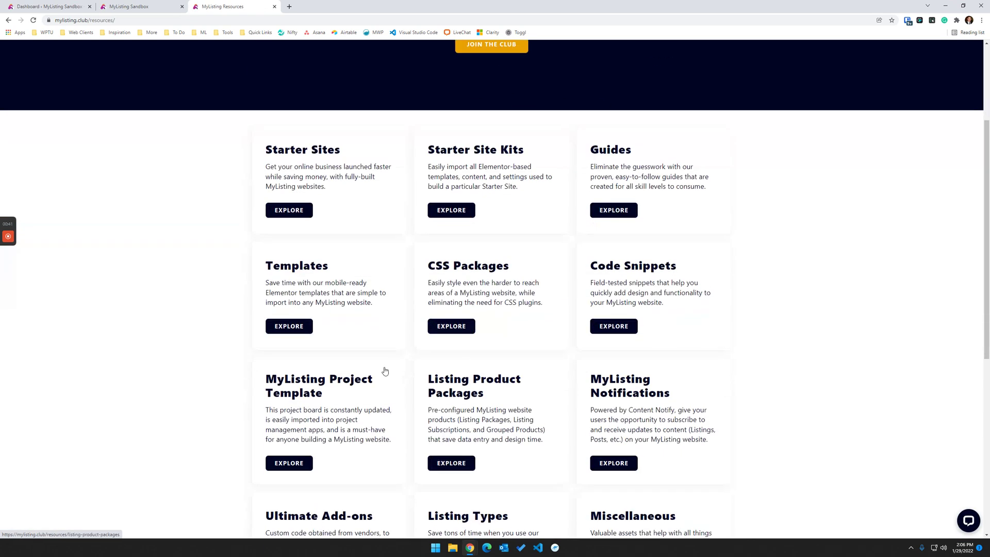
click(370, 309)
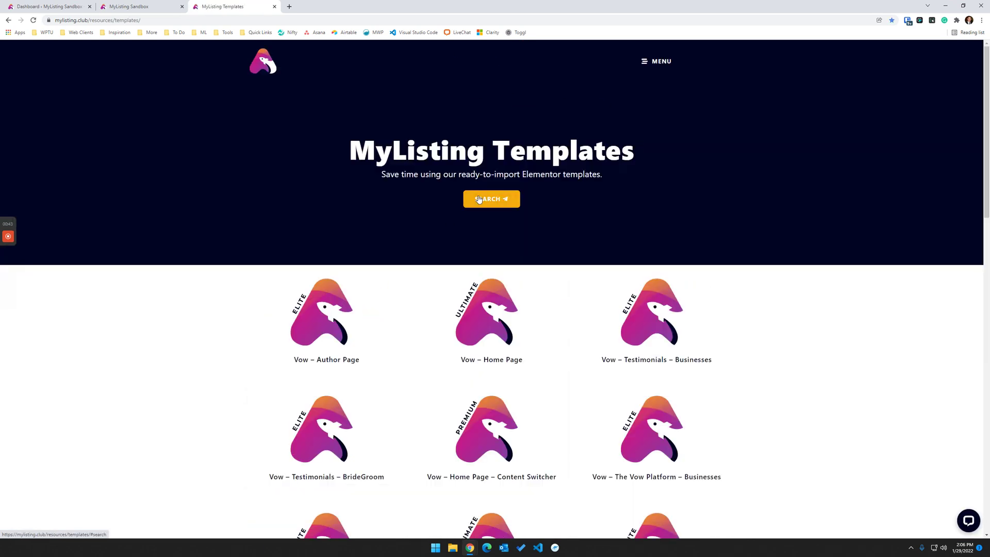
click(478, 199)
Search the templates for 'header' and filter the results to the Header category
click(453, 305)
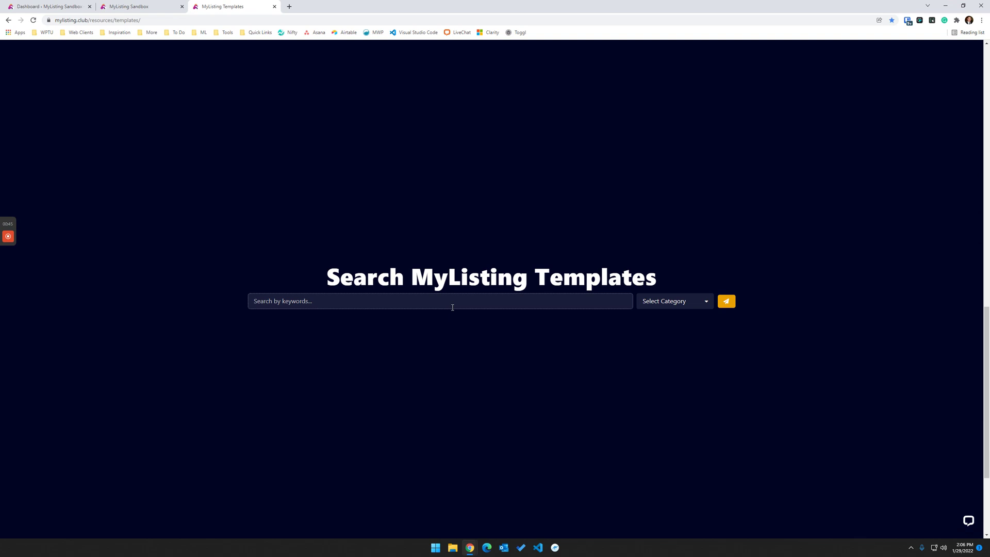
text(hed)
key(BackSpace)
key(BackSpace)
text(eda)
key(BackSpace)
key(BackSpace)
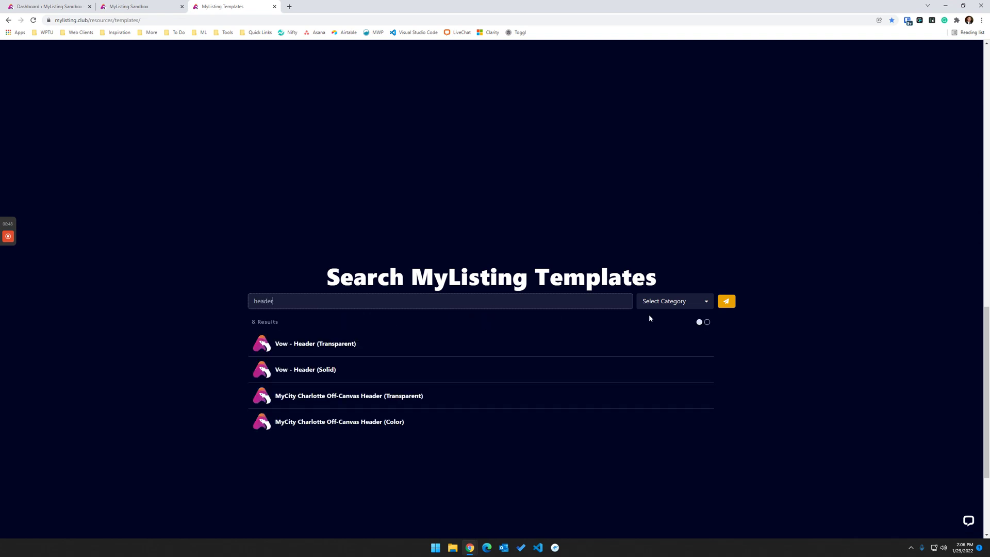
click(671, 303)
scroll(672, 332, down, 4)
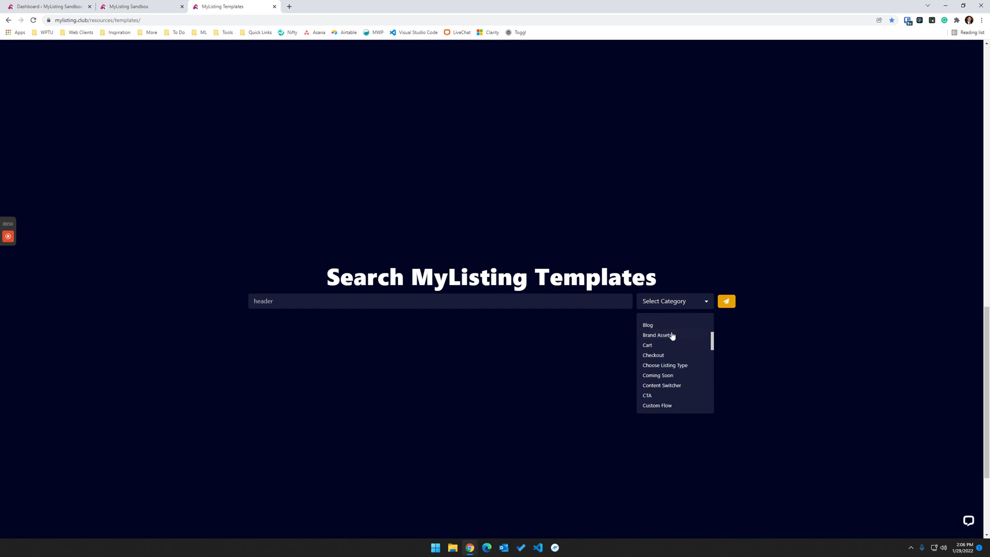
scroll(666, 374, down, 2)
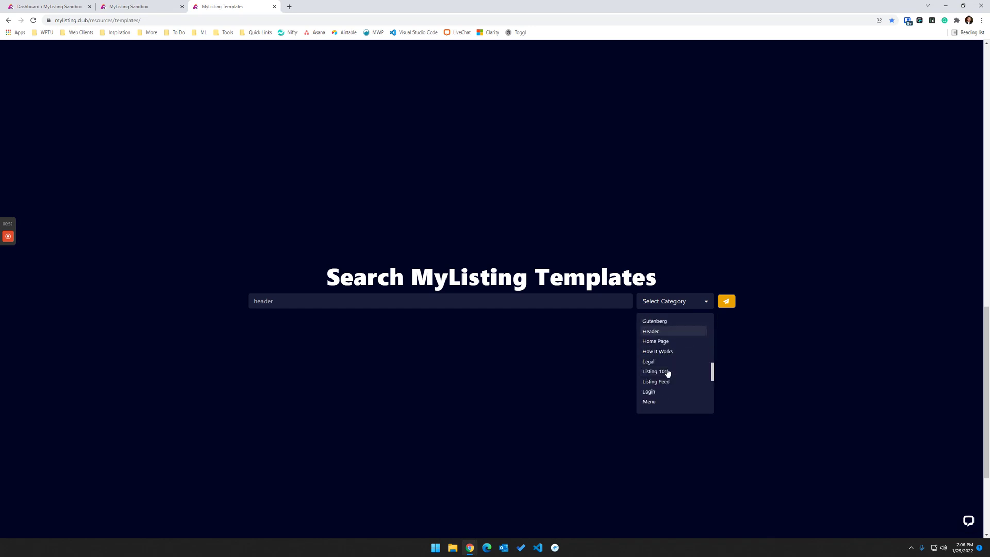
click(663, 332)
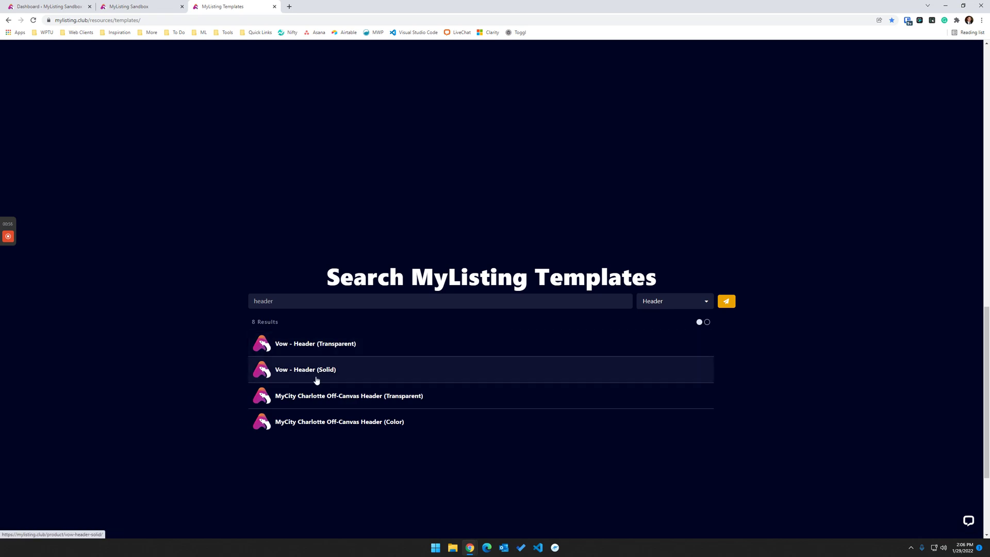
Download the Vow – Header (Solid) template and switch to the Sandbox tab
click(345, 377)
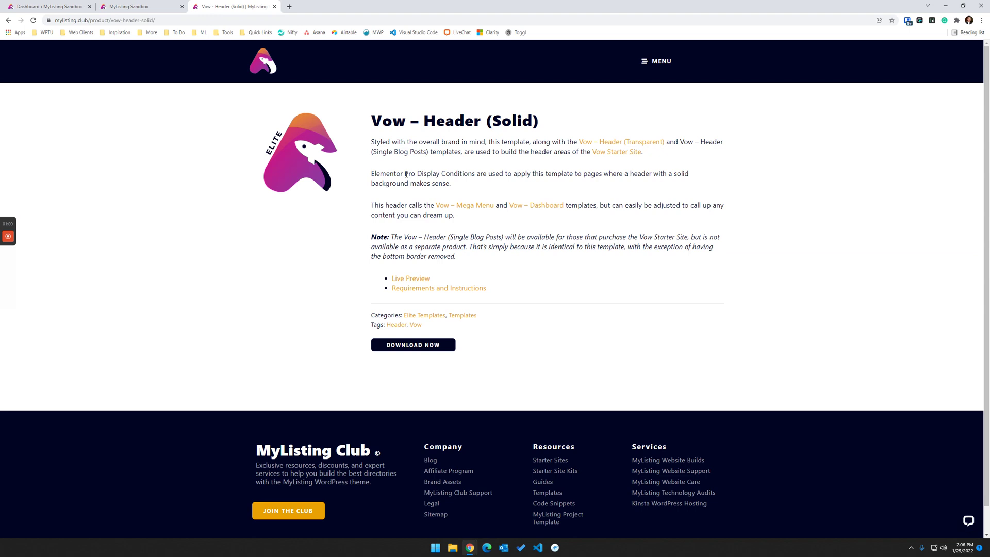
click(416, 350)
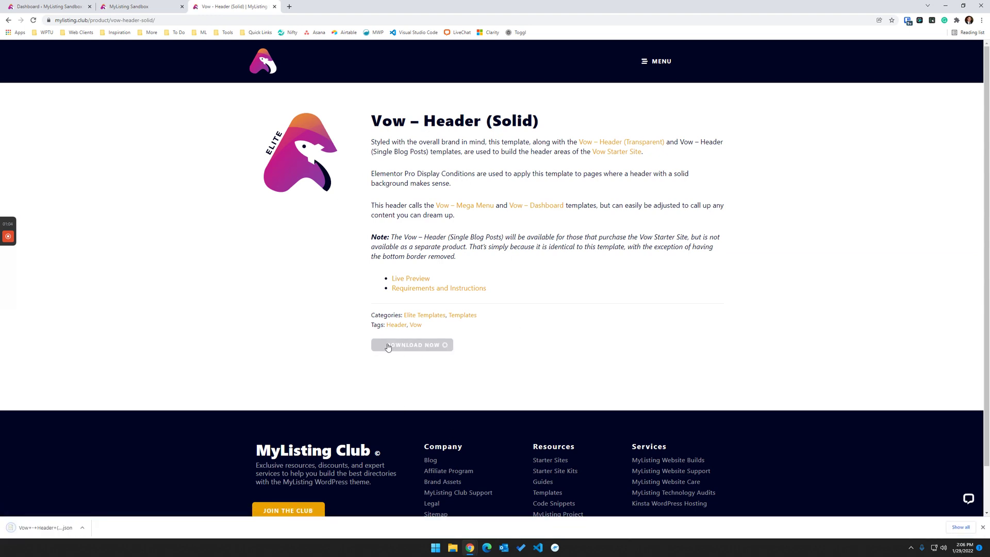
click(144, 4)
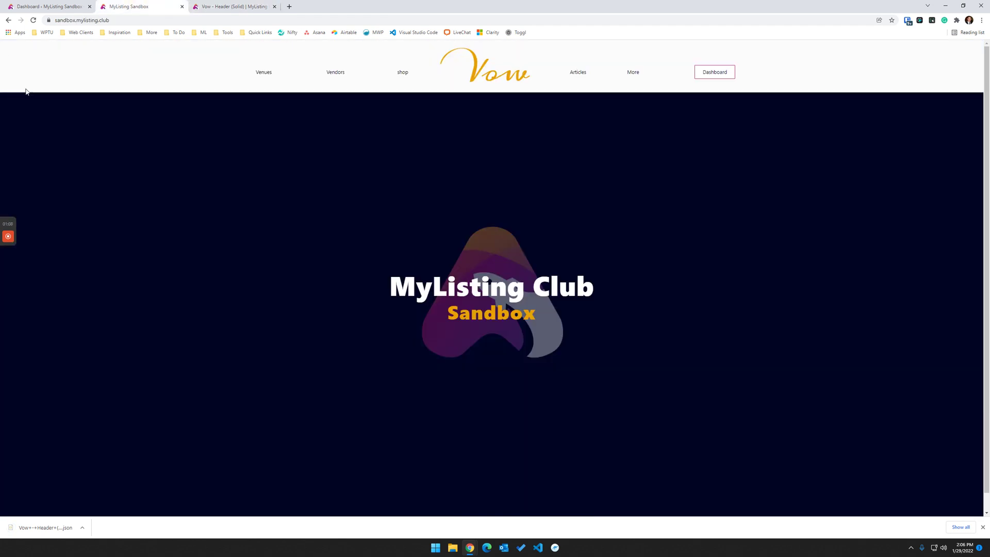
Reload the sandbox homepage and try its keyword search box
click(33, 19)
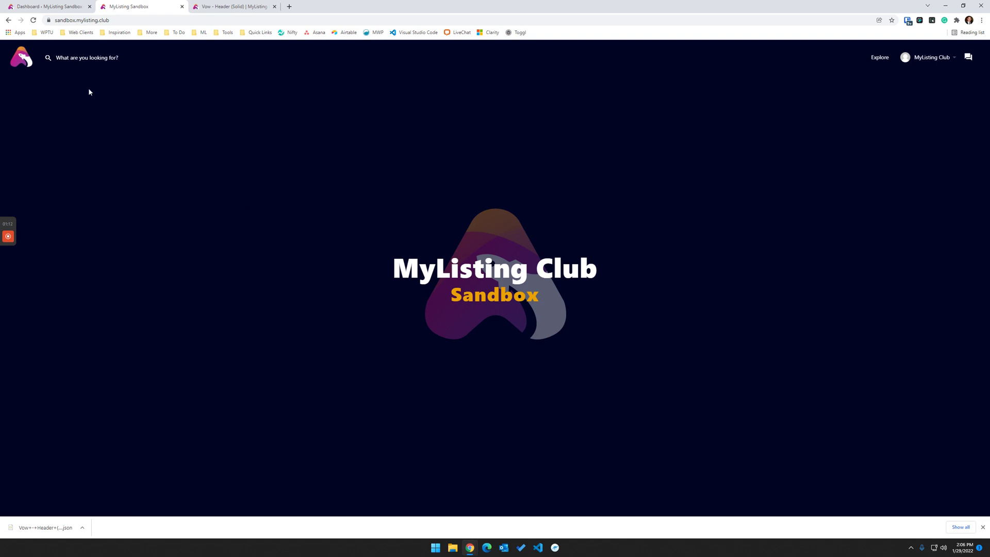
click(90, 60)
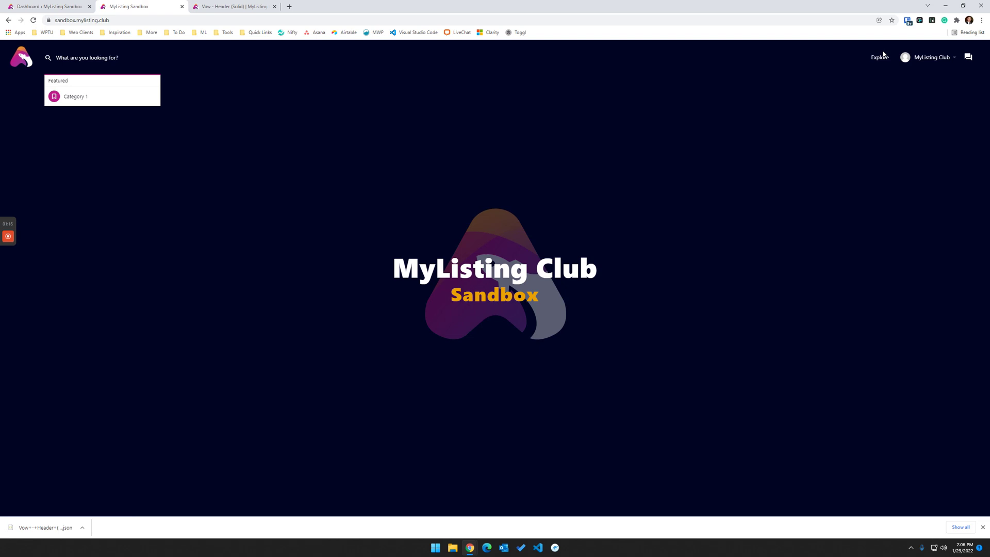
click(837, 206)
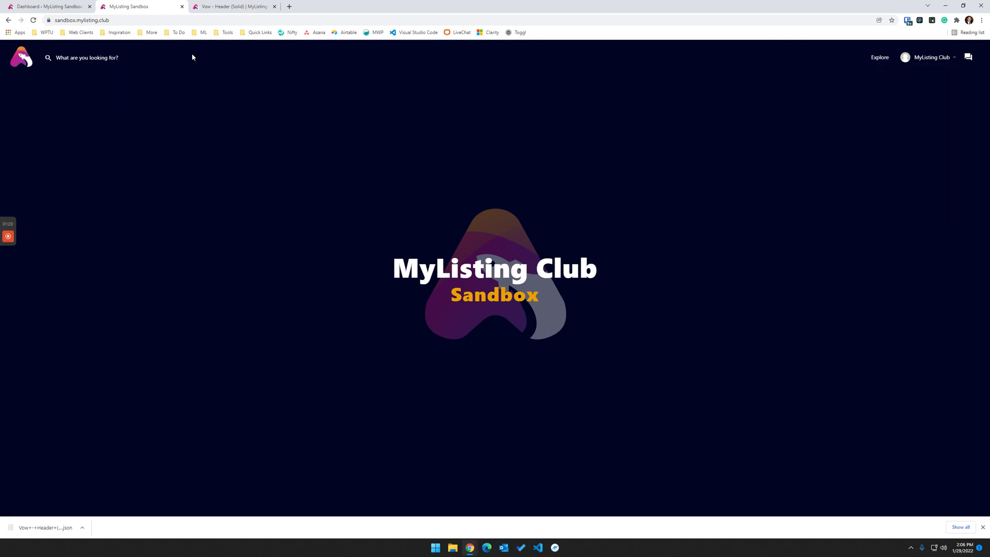
Import the downloaded Vow Header JSON file into Elementor's Saved Templates
click(67, 6)
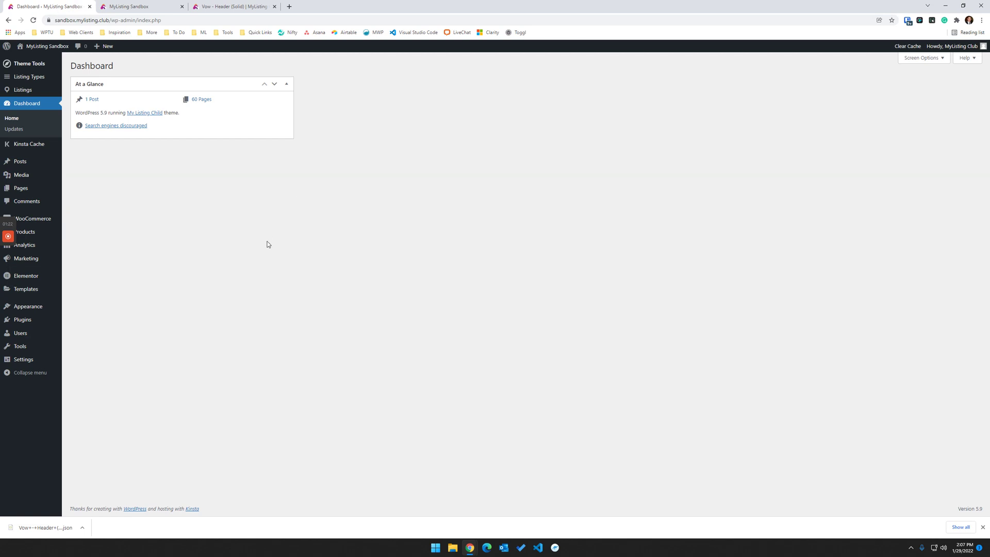
click(40, 295)
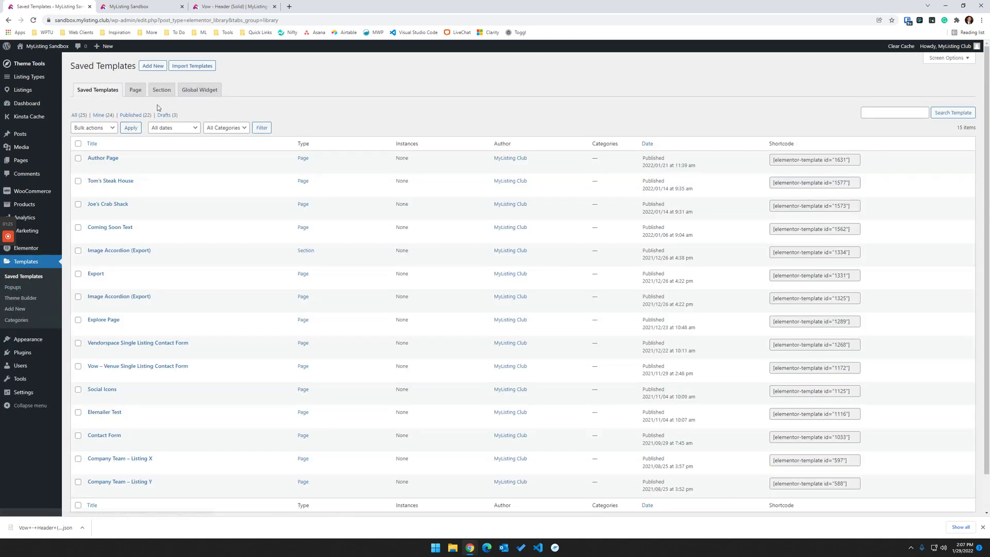
click(197, 67)
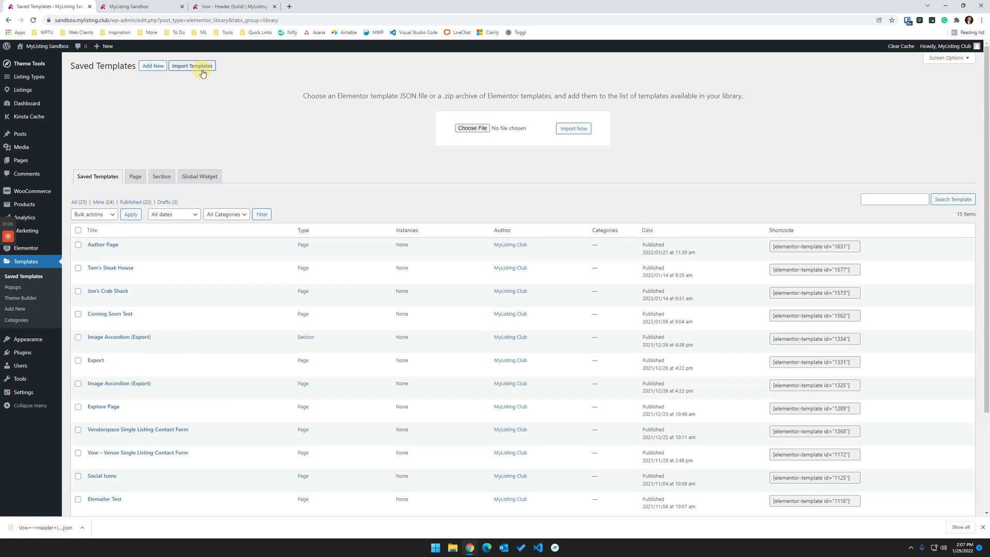
click(472, 128)
double_click(121, 72)
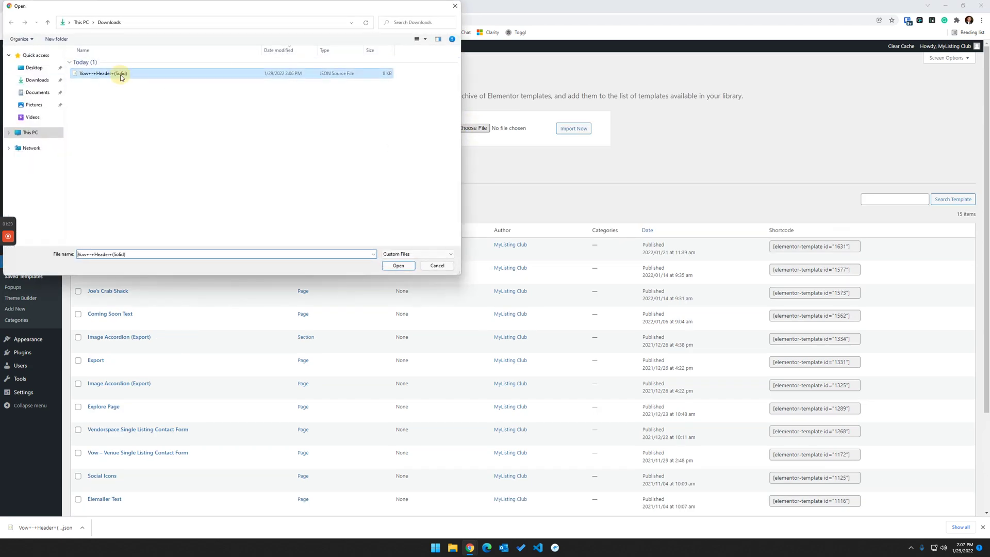
click(571, 129)
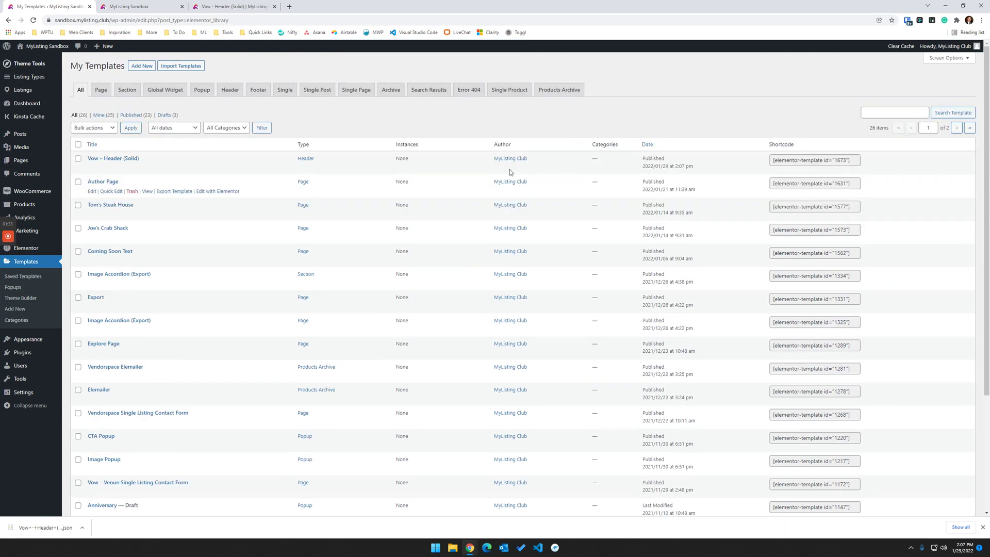
Open the Vow header in Elementor in a new tab and set the logo text color to Accent 2
right_click(209, 168)
click(230, 174)
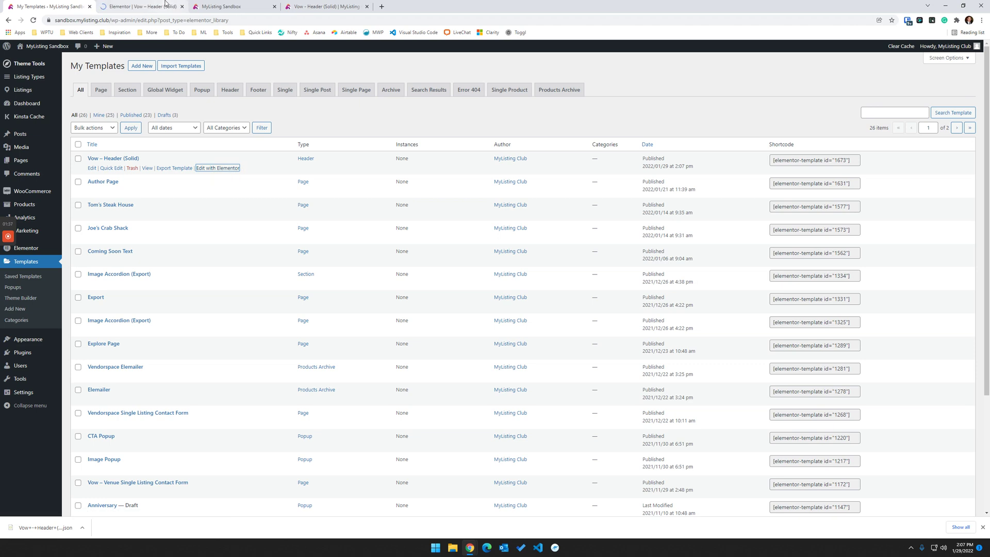
click(167, 8)
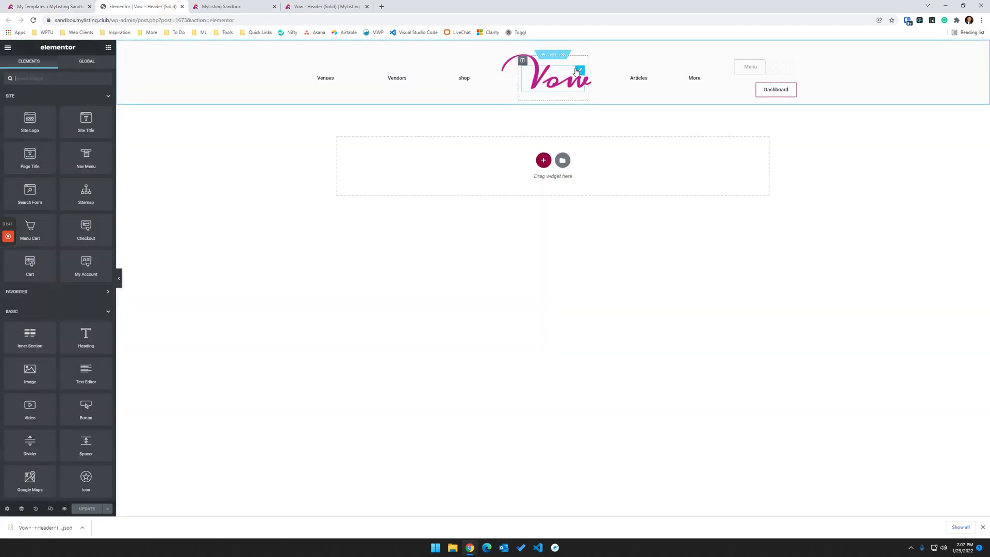
click(579, 71)
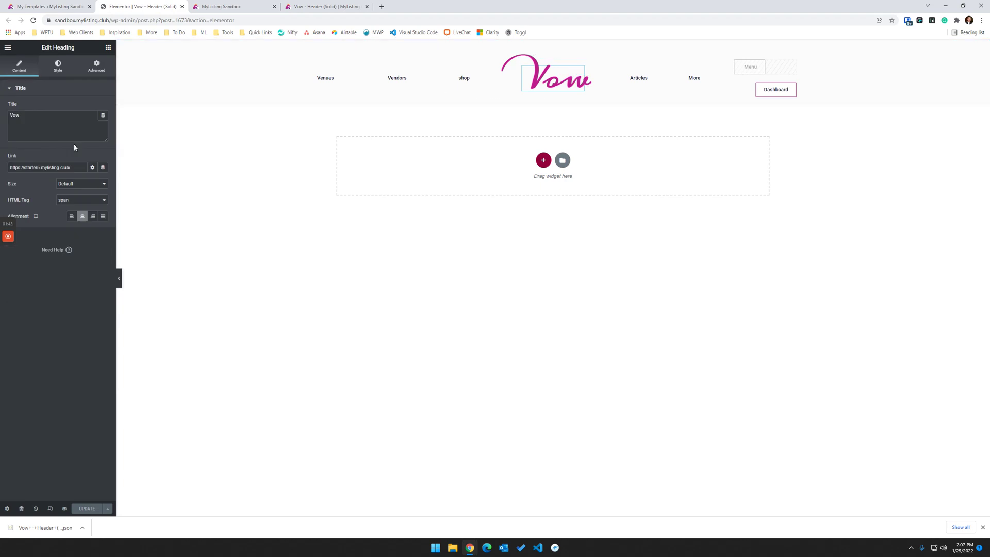
click(57, 64)
click(93, 107)
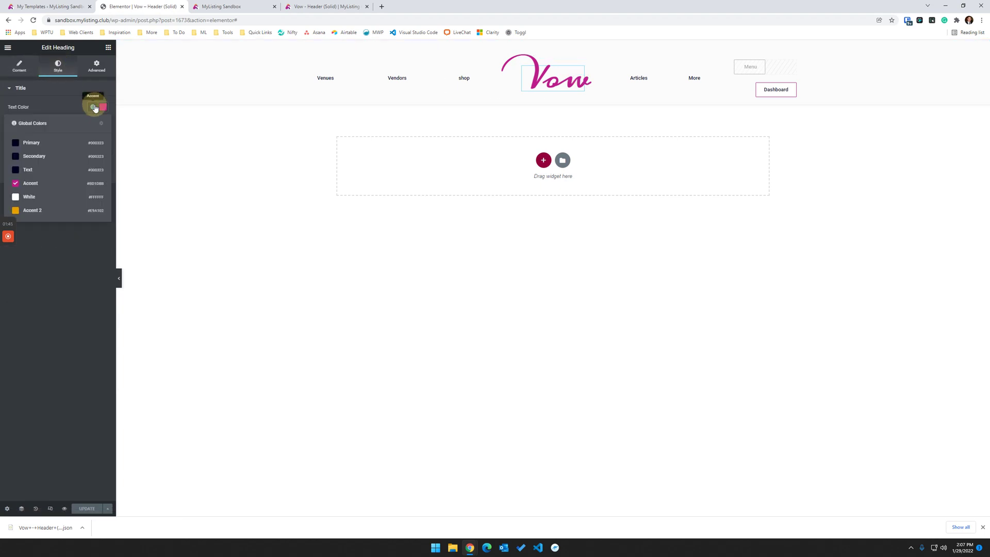
click(49, 210)
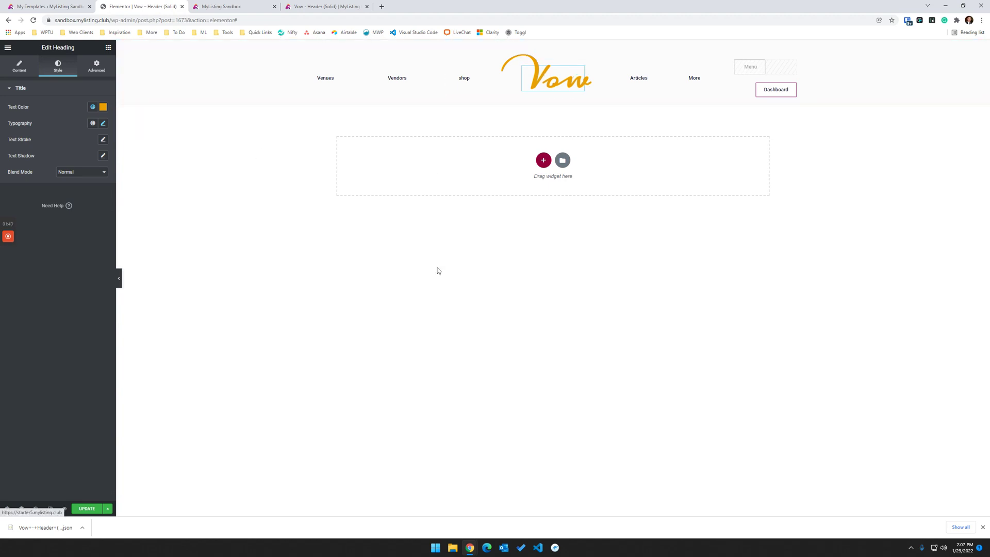
Publish the header with an Include Entire Site display condition
click(88, 509)
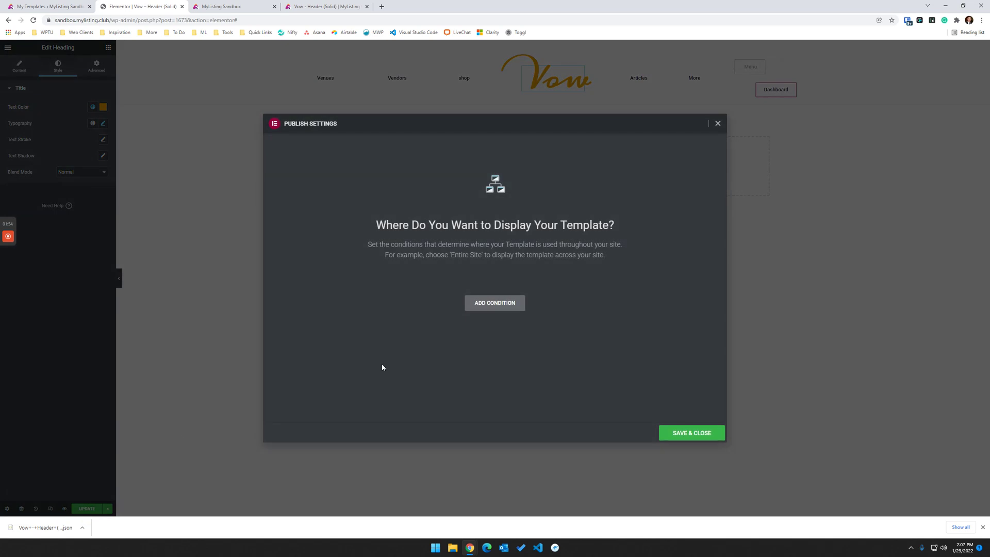
click(518, 308)
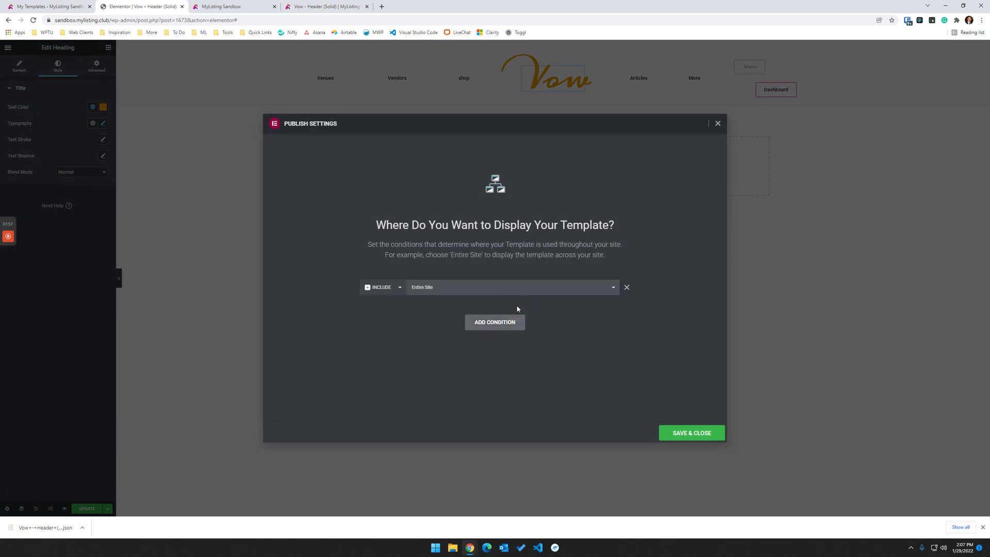
click(695, 433)
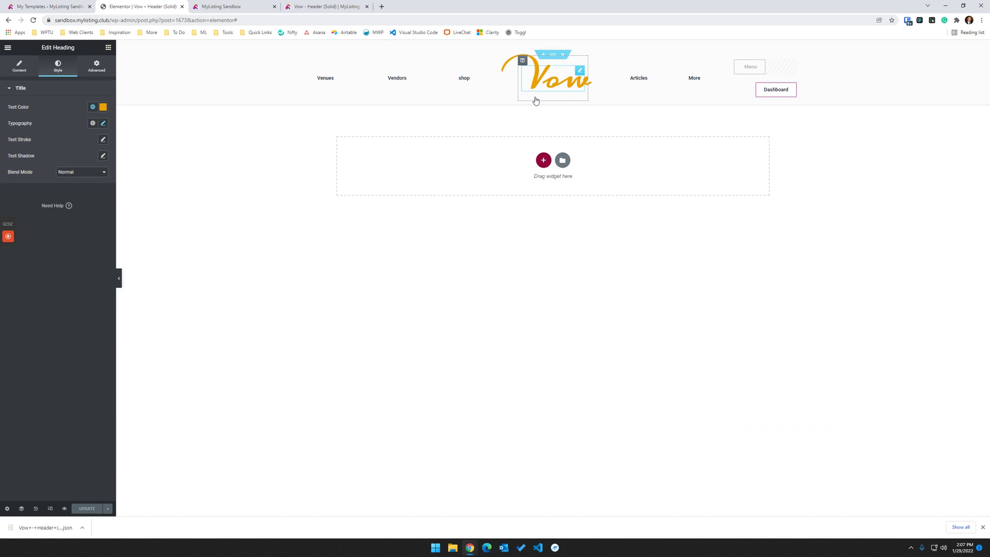
Duplicate and reload the sandbox homepage to view the Vow header, then return to the editor
click(247, 4)
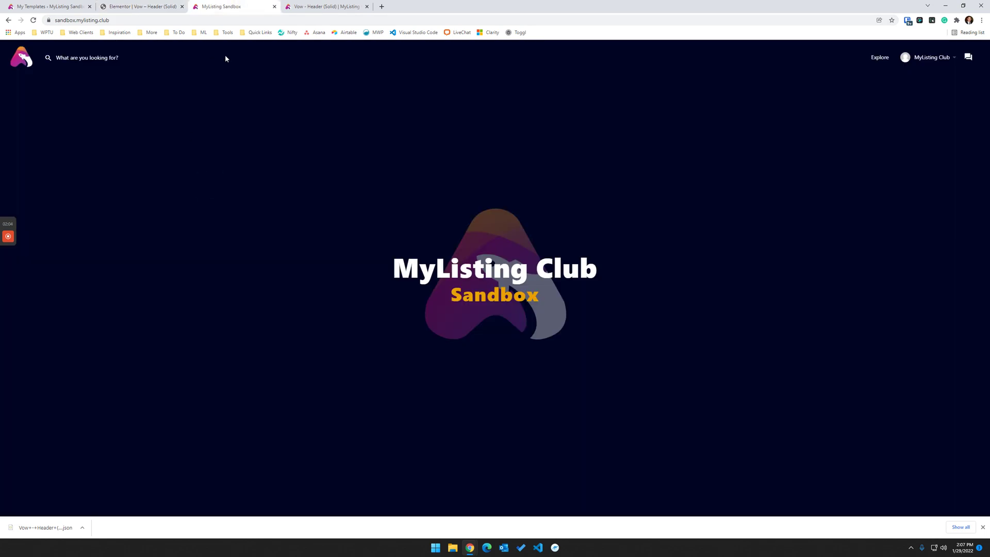
right_click(233, 5)
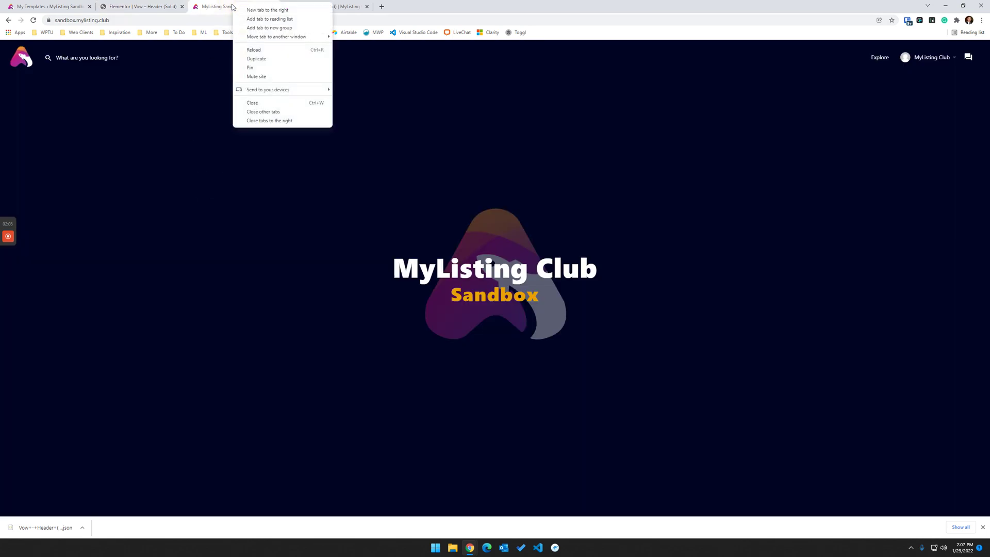
click(265, 58)
click(289, 179)
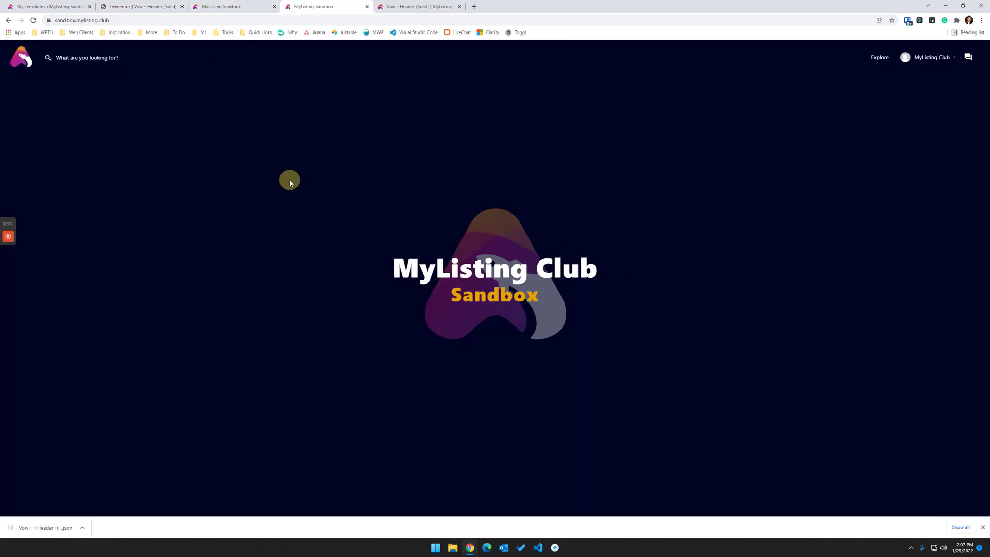
click(33, 21)
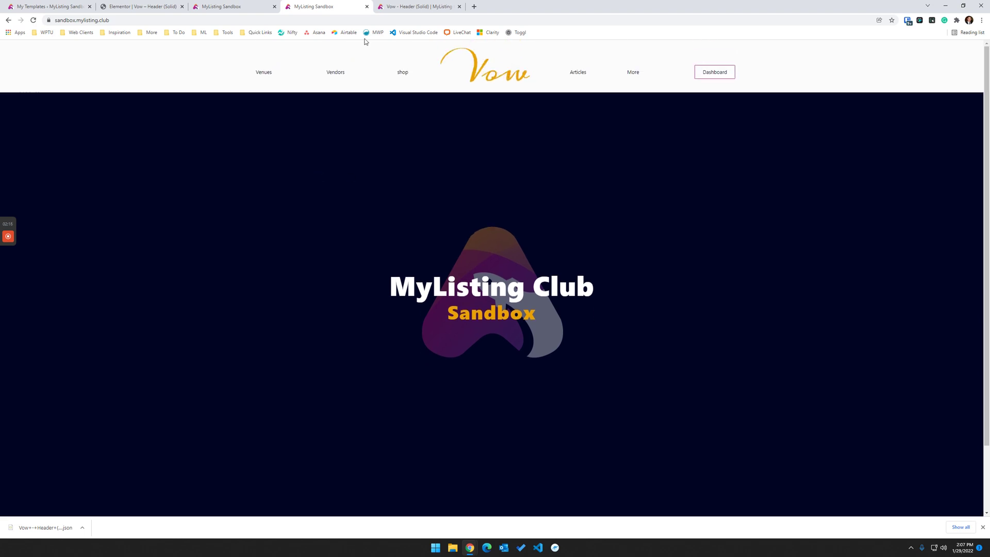
click(133, 6)
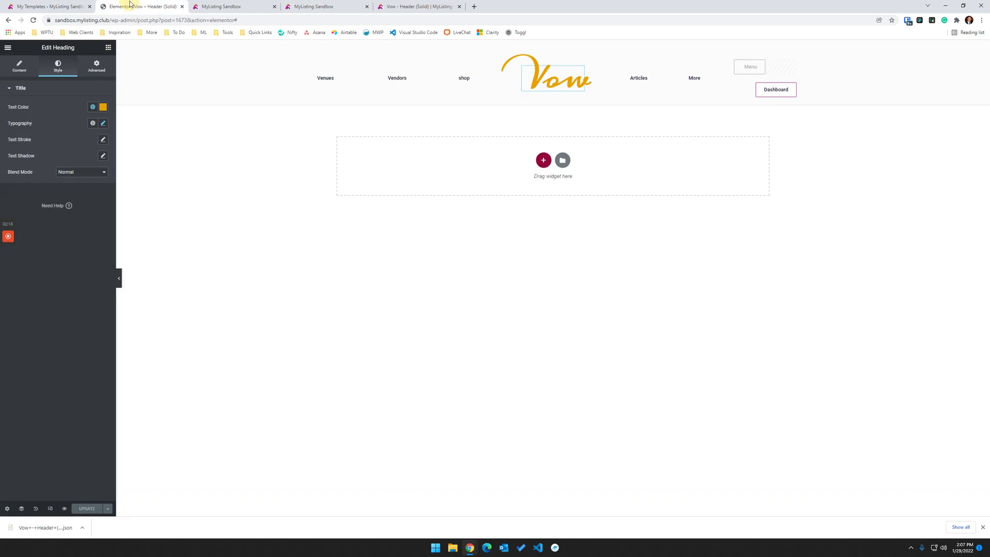
In Display Conditions, change Entire Site to Singular and open its page options list
click(99, 510)
click(108, 509)
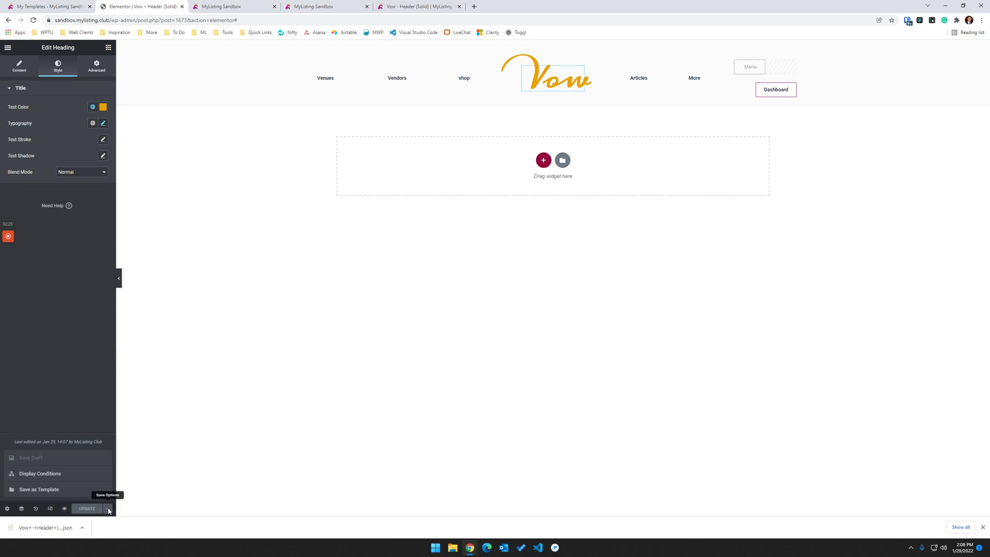
click(60, 479)
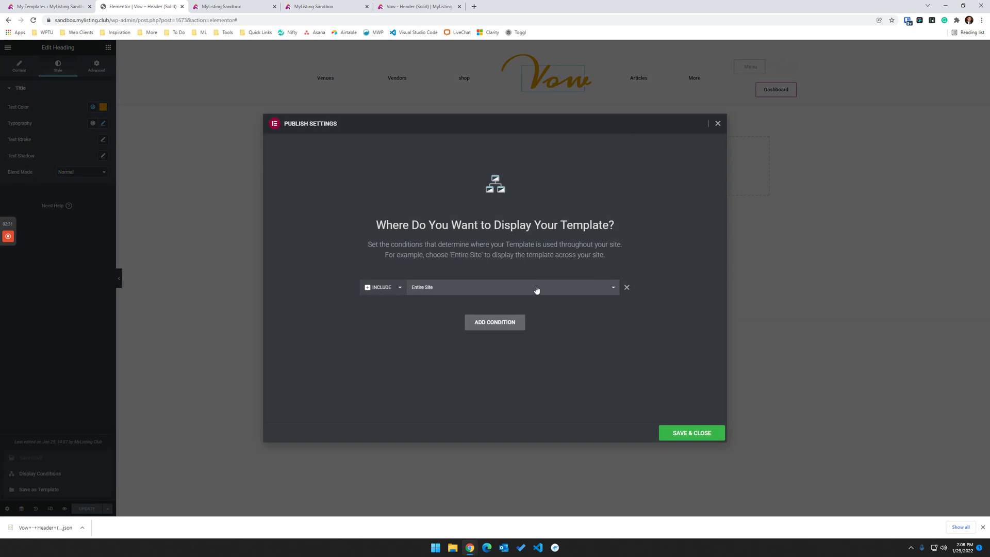
click(463, 291)
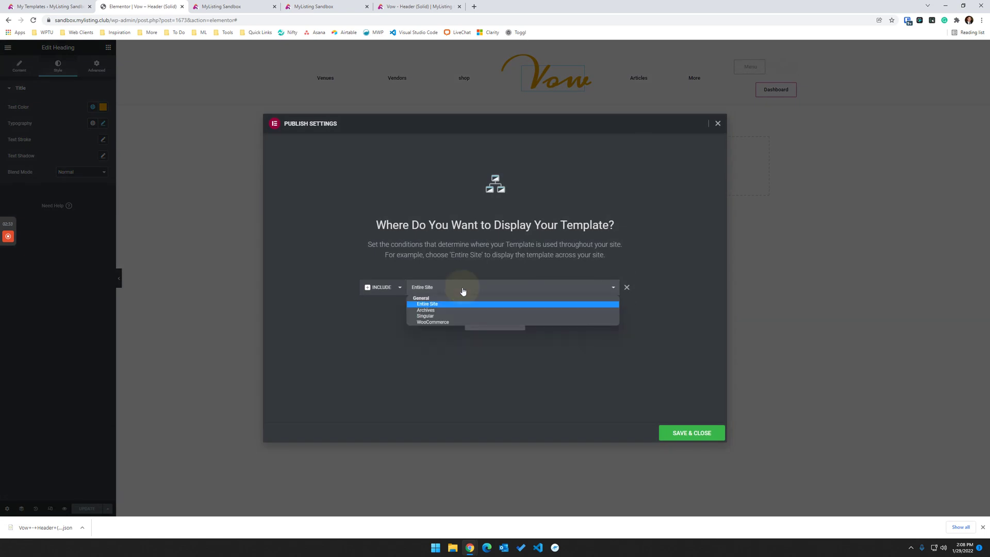
click(432, 317)
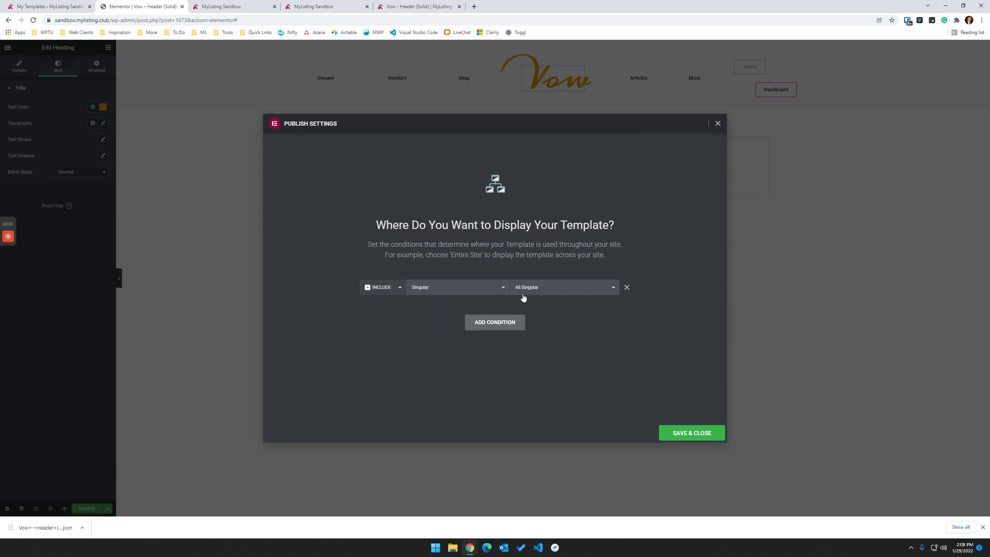
click(534, 295)
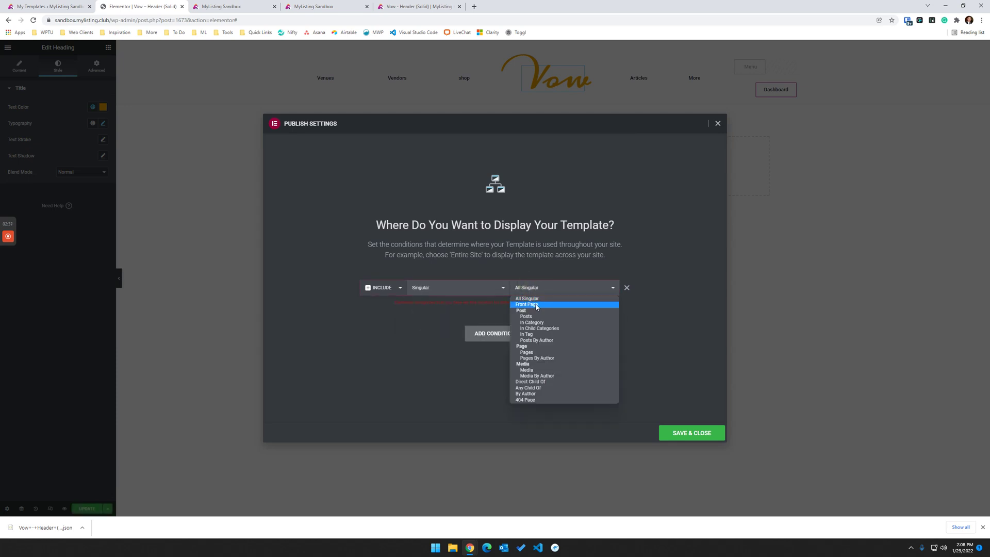
Set the condition to Front Page, then open the Authors page from All Pages in a new tab
click(537, 305)
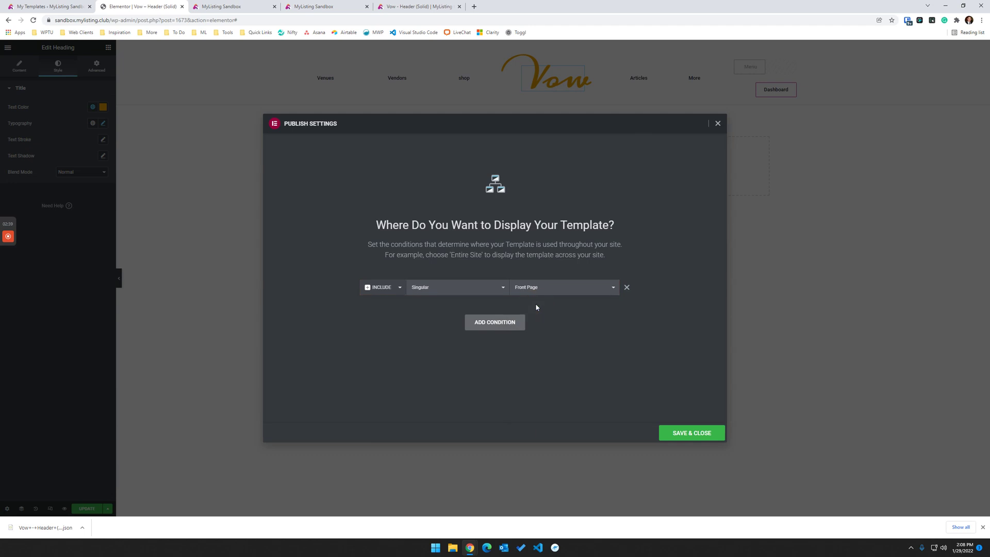
click(46, 10)
click(32, 166)
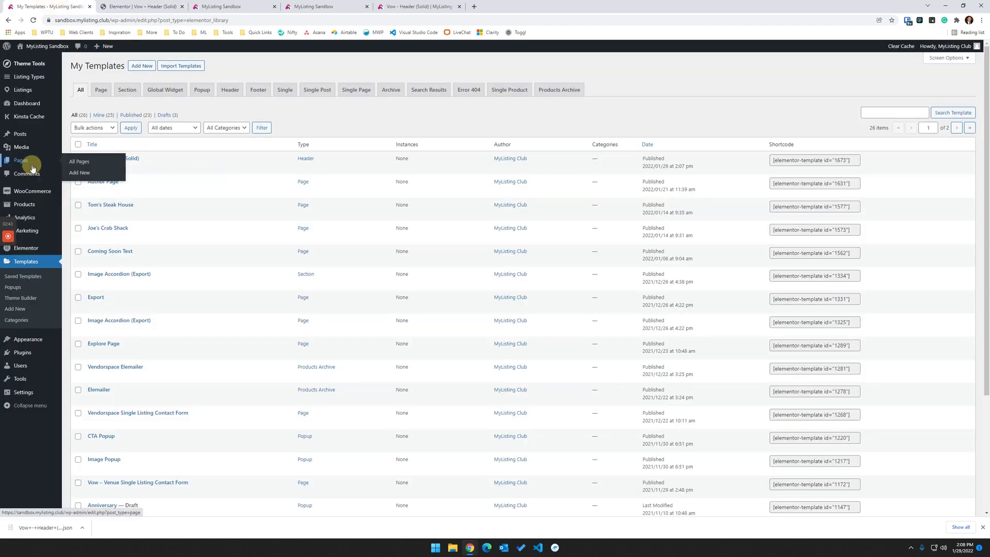
click(136, 6)
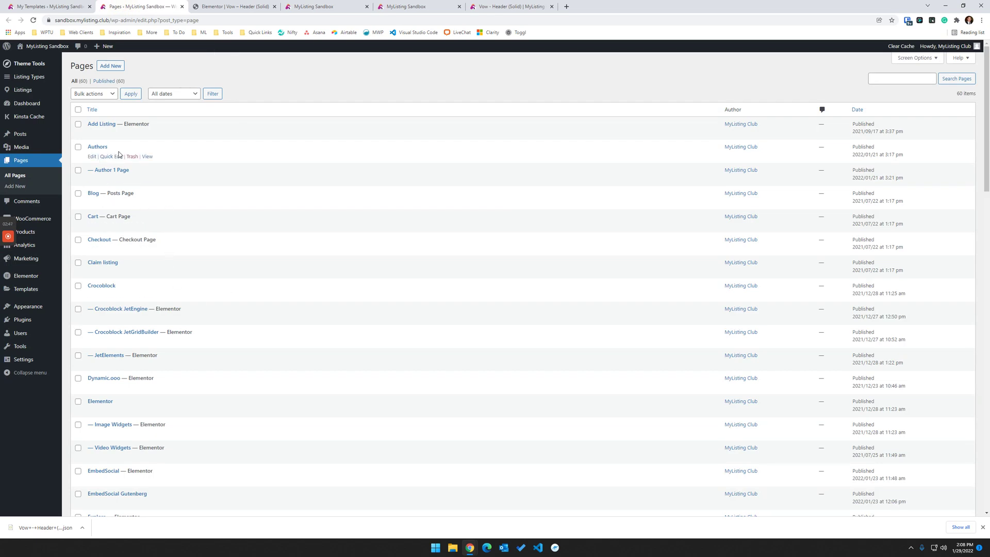
right_click(146, 156)
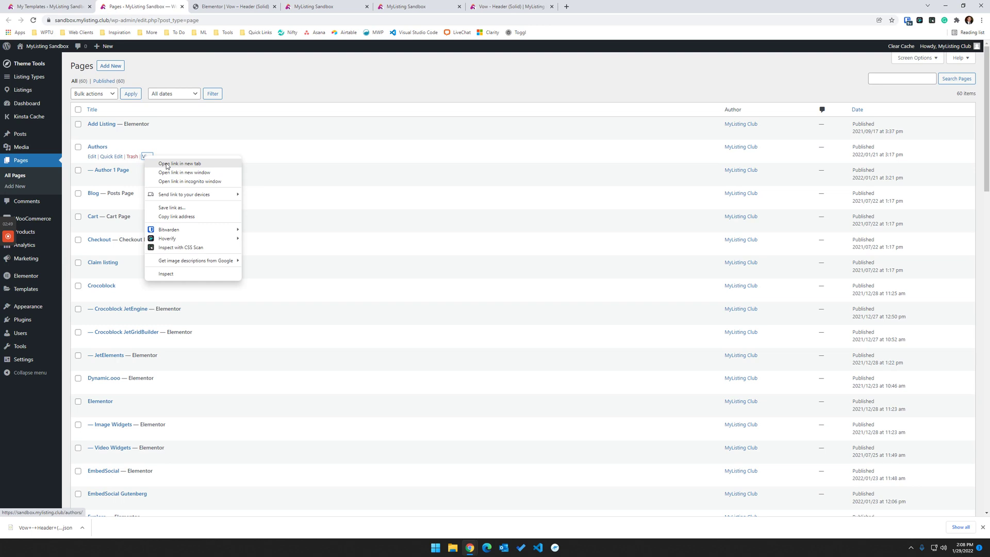
click(166, 164)
click(417, 6)
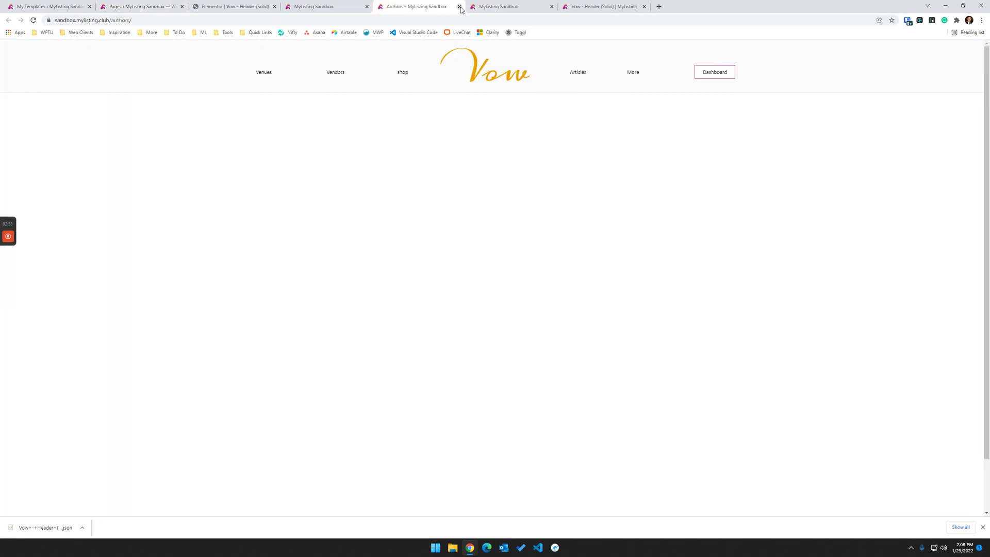
click(330, 6)
Remove the Front Page condition, save, and reload the Authors page to check its header
click(233, 6)
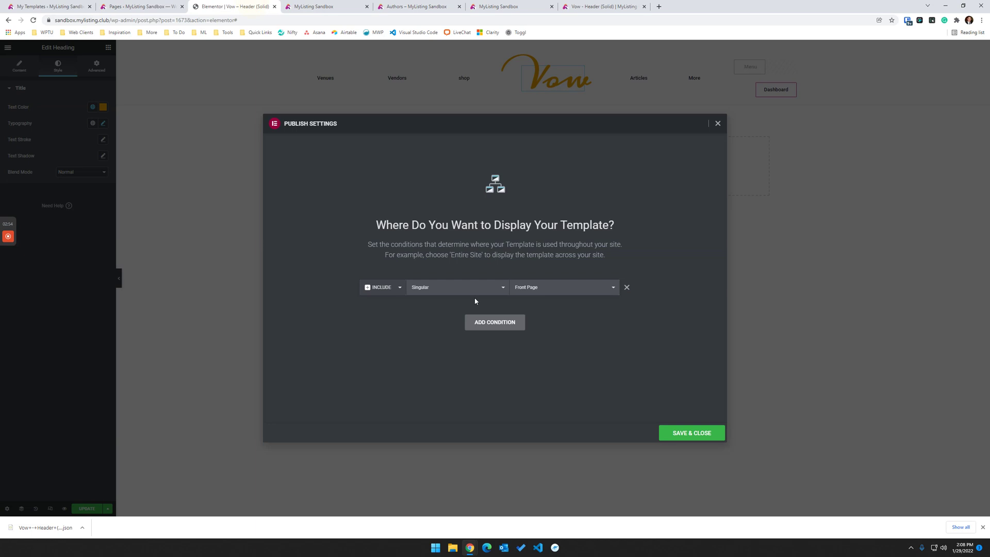
click(627, 289)
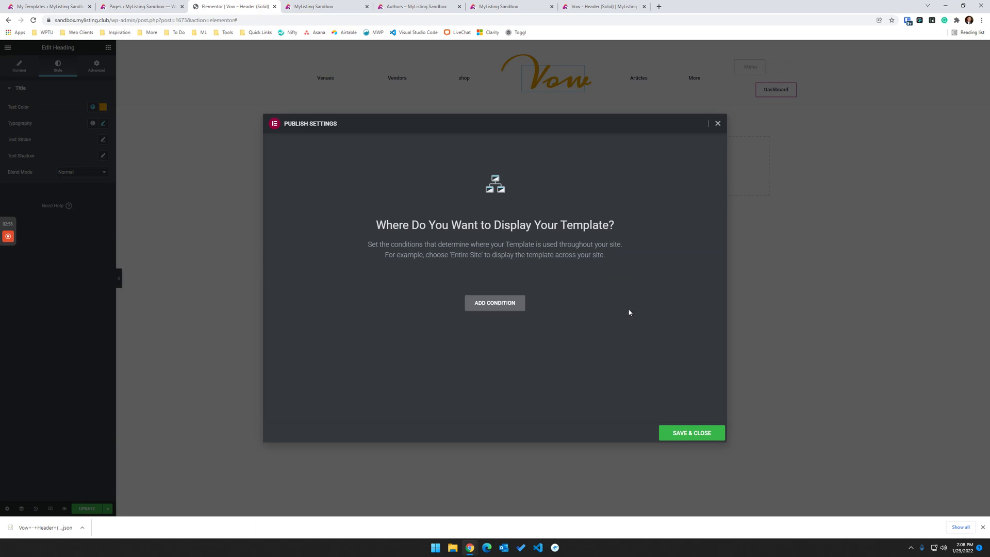
click(692, 434)
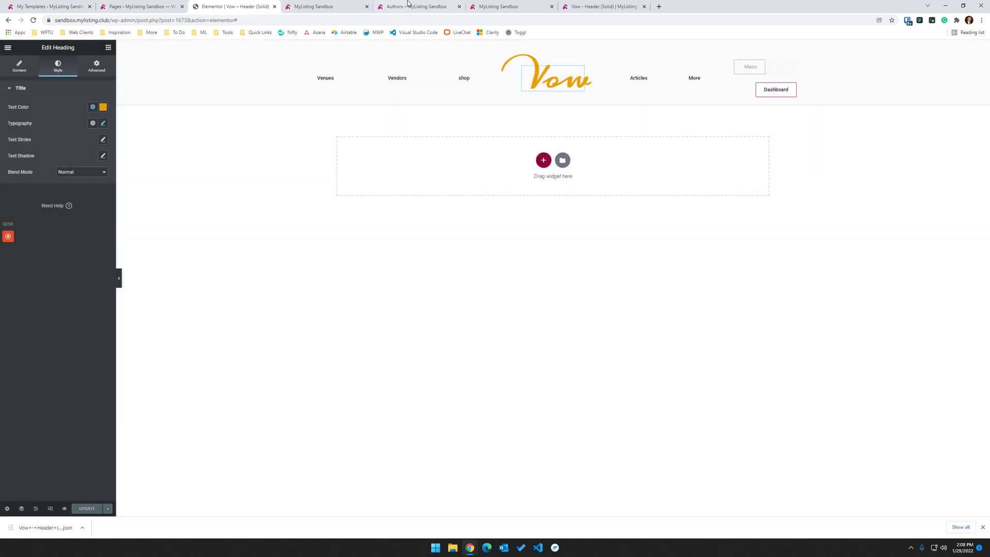
click(407, 6)
click(33, 20)
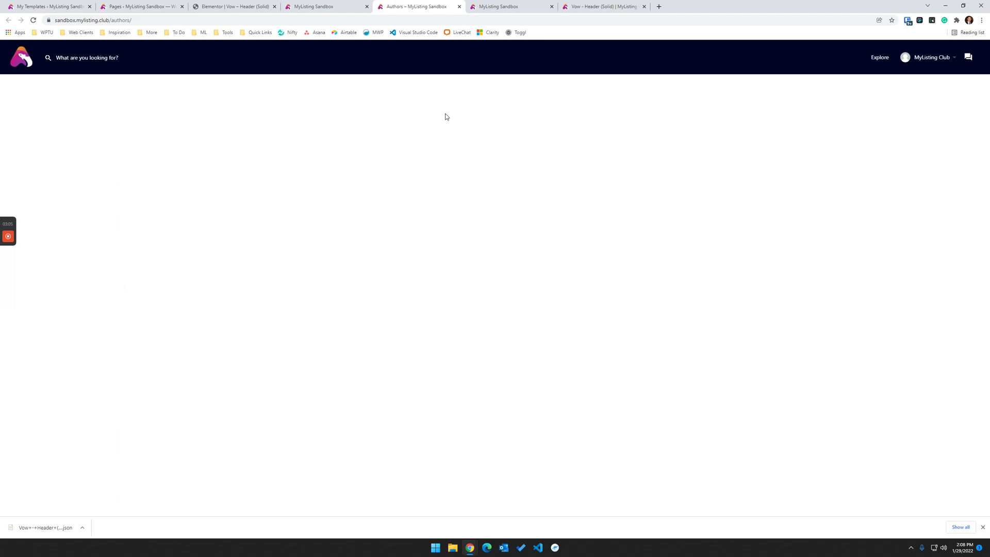
key(ctrl+3)
Add an Include Singular › Pages › Authors condition (searched 'auth') and save it
click(431, 321)
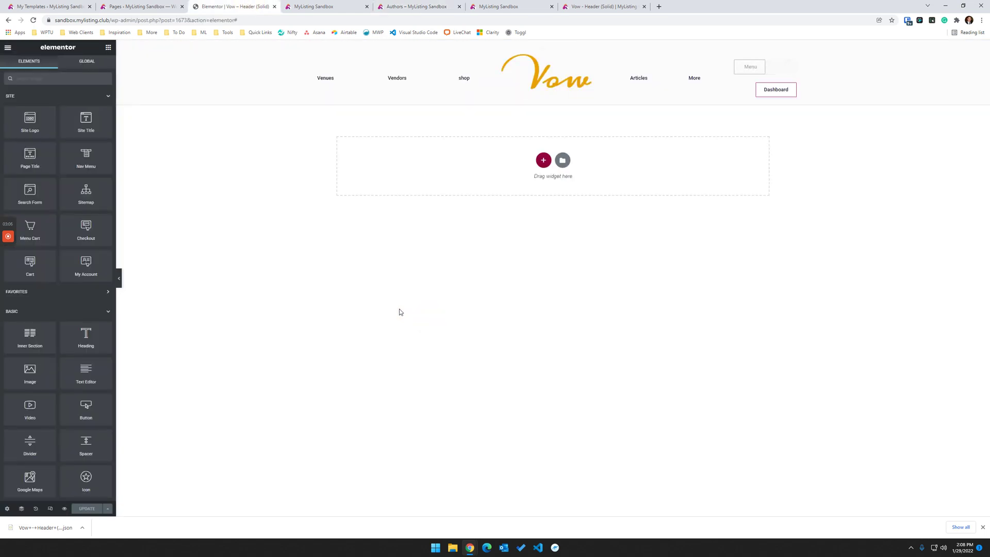
click(108, 508)
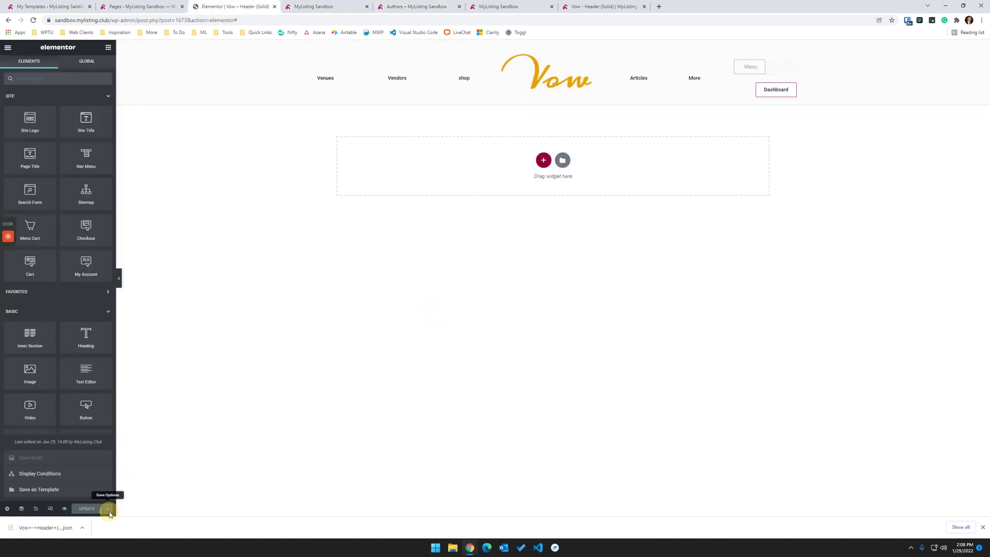
click(39, 473)
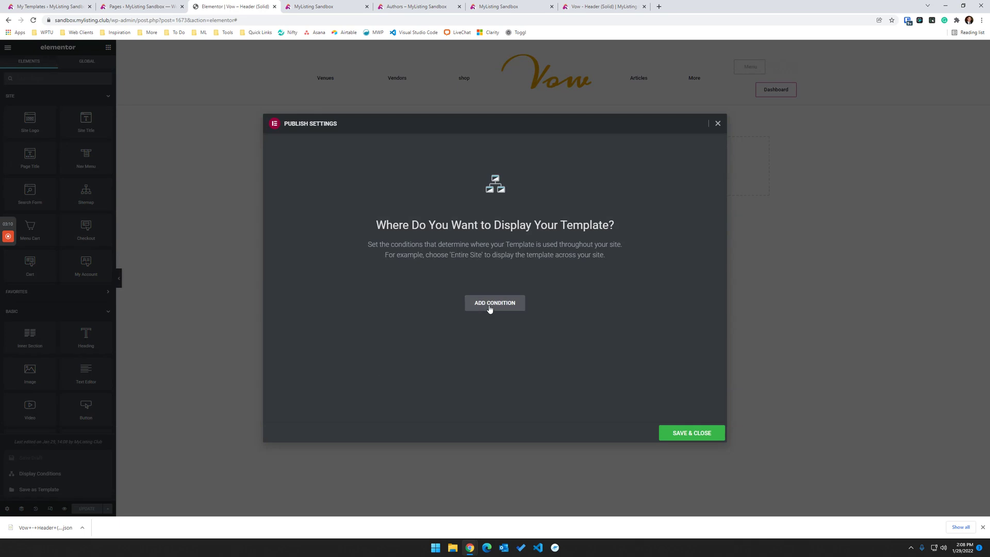
click(490, 305)
click(474, 292)
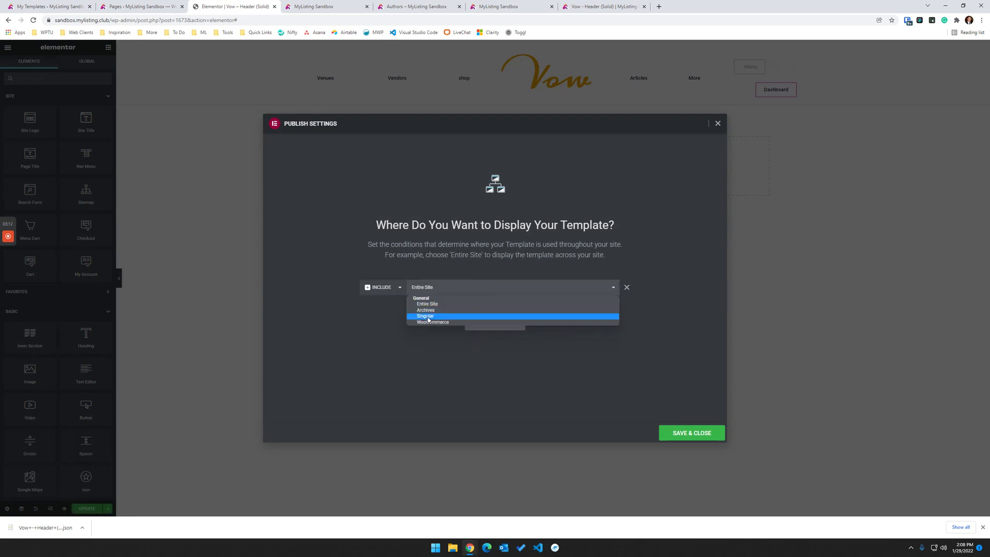
click(428, 317)
click(552, 290)
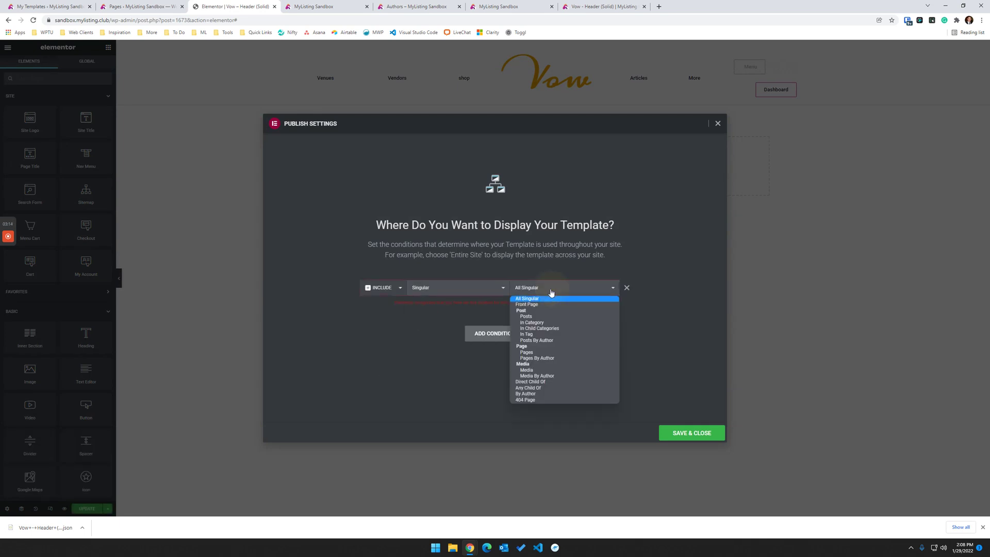
click(527, 352)
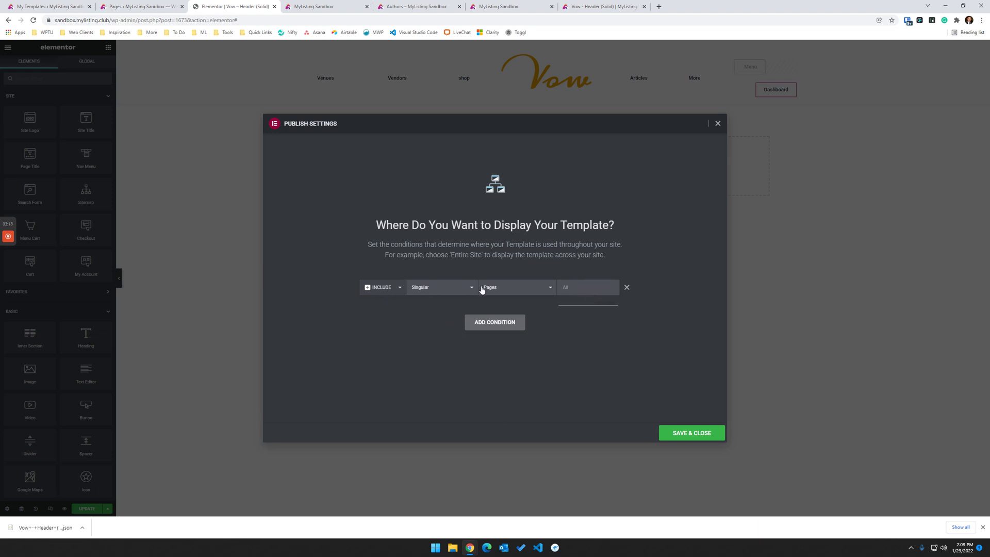
click(570, 300)
text(auth)
click(584, 321)
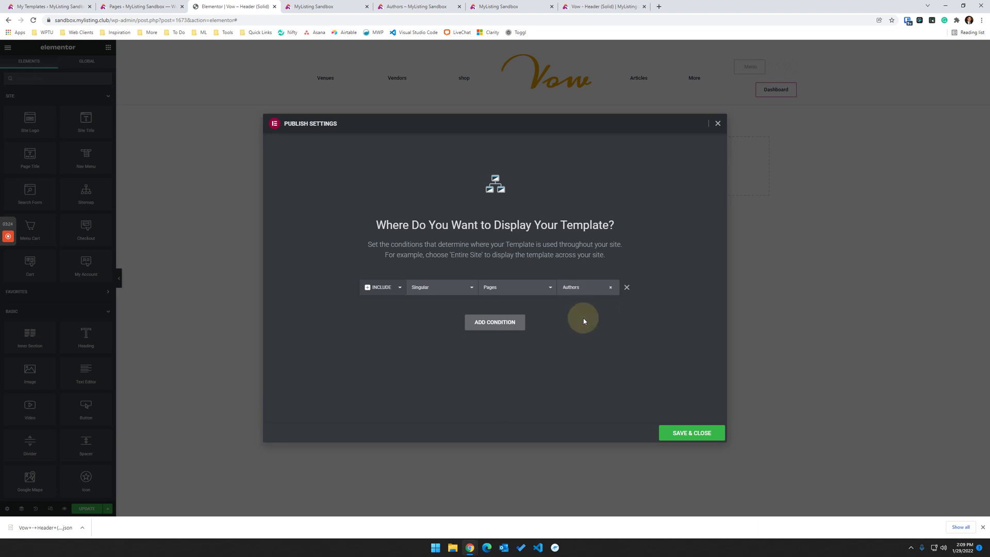
click(679, 433)
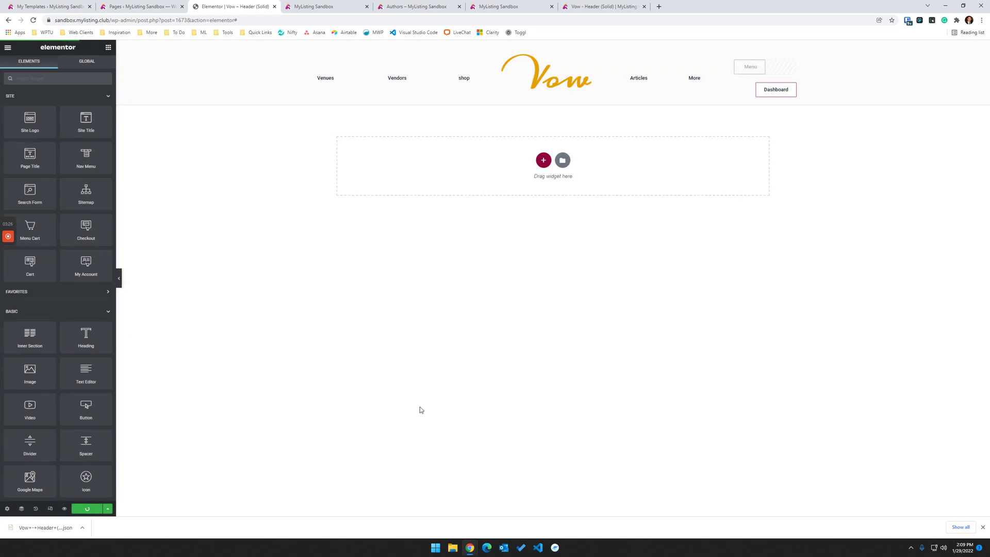
Reload the Authors page to see it now uses the Vow header
click(417, 6)
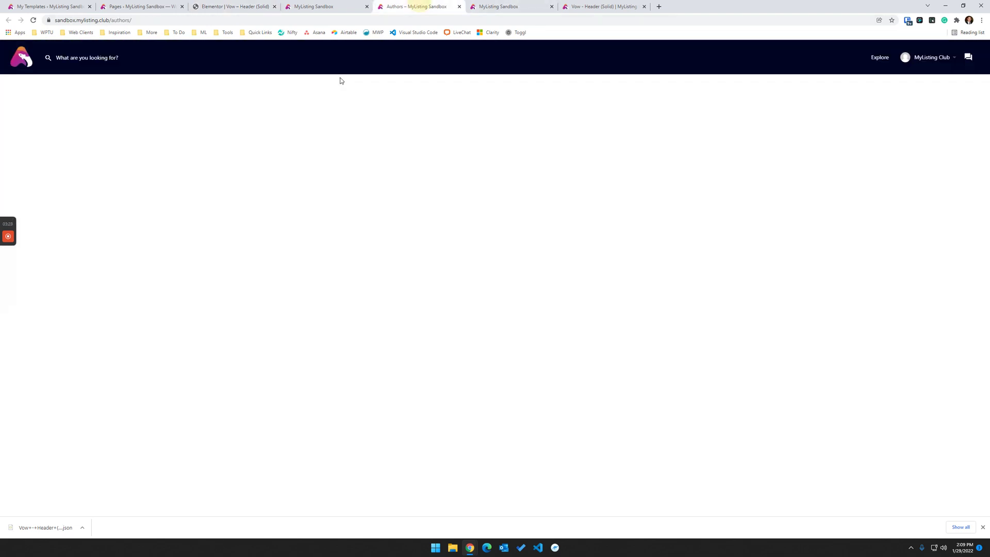
click(234, 272)
click(33, 20)
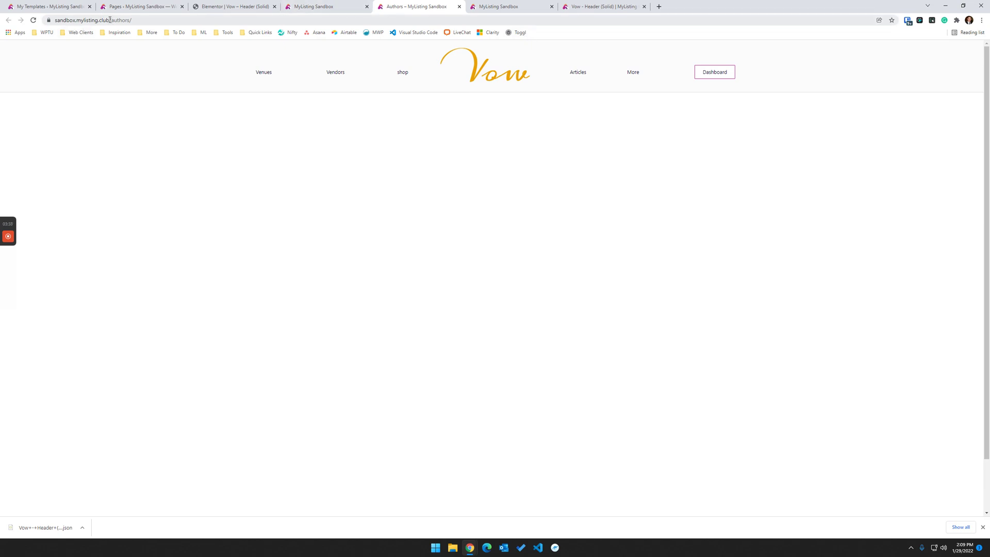
Load the sandbox homepage by trimming /authors/ from the address, then close the extra tab
drag(109, 19, 192, 23)
key(BackSpace)
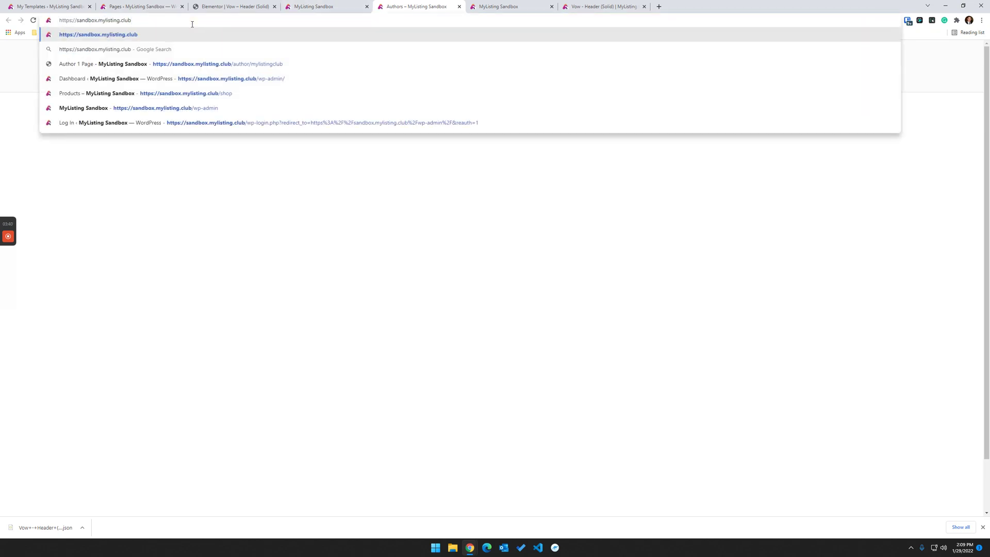
key(Return)
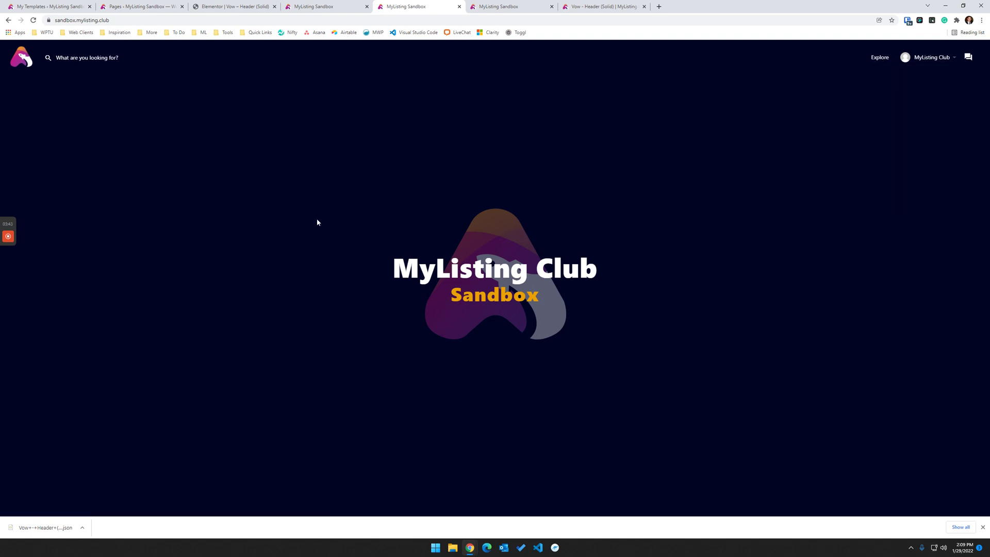
click(983, 527)
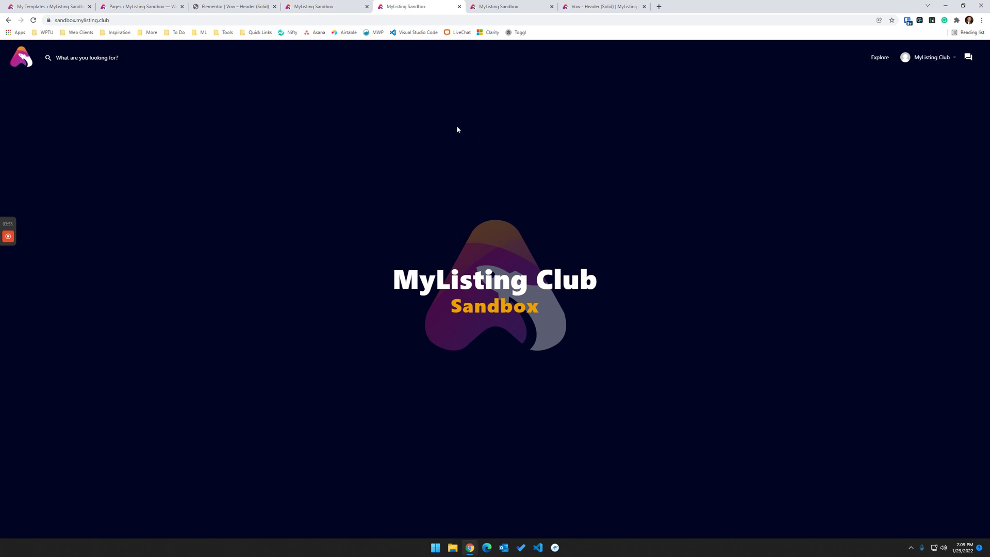
click(366, 8)
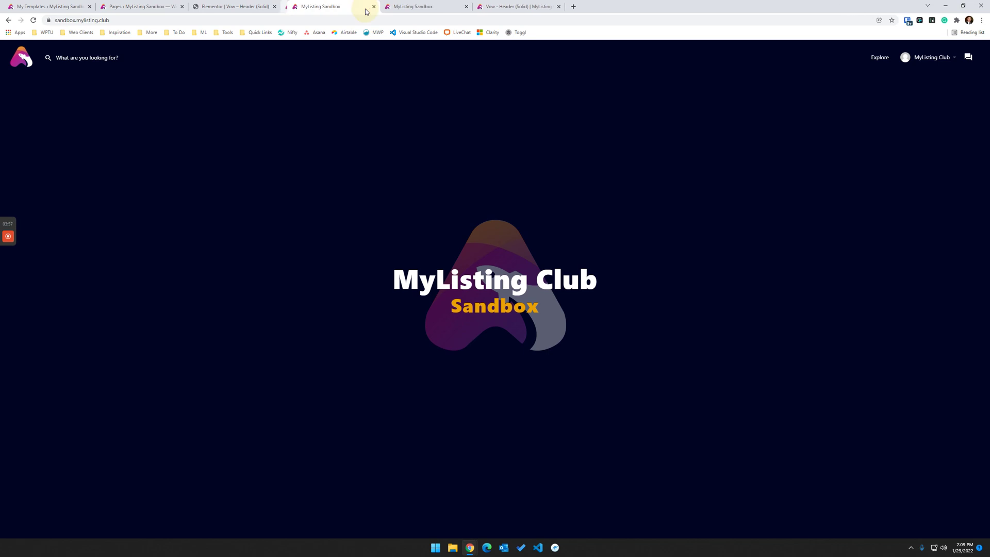
Close the Vow – Header editor tab and show the Saved Templates list
click(268, 6)
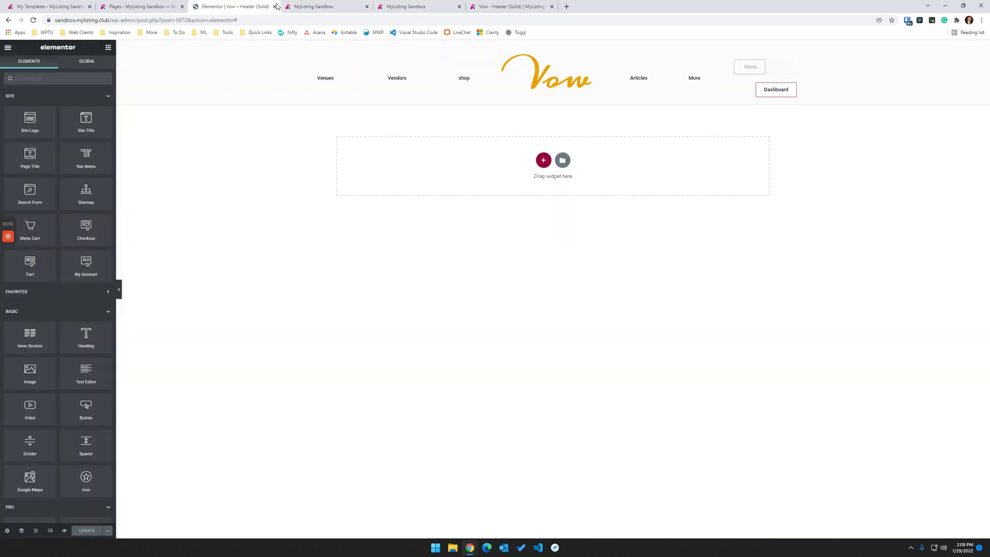
click(275, 6)
click(142, 6)
click(72, 6)
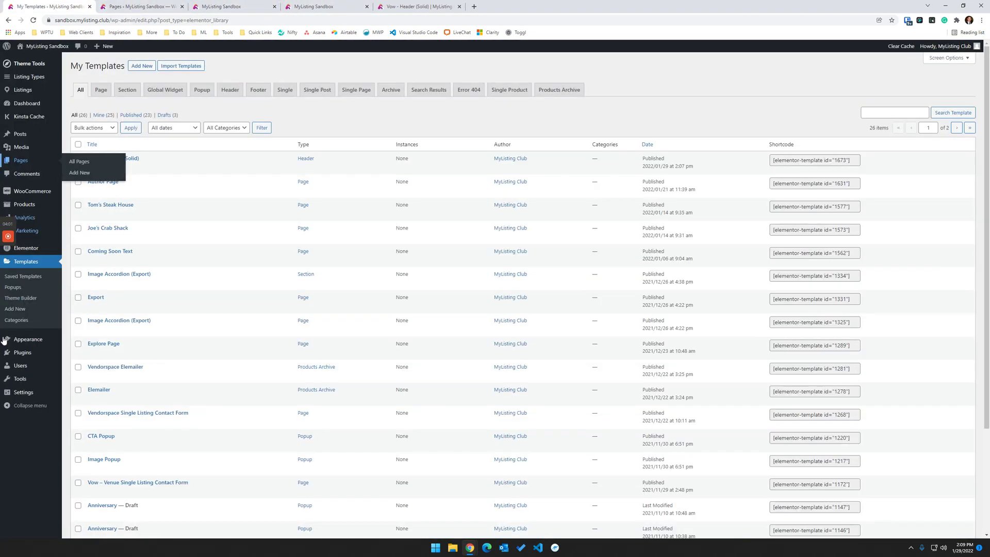
click(28, 277)
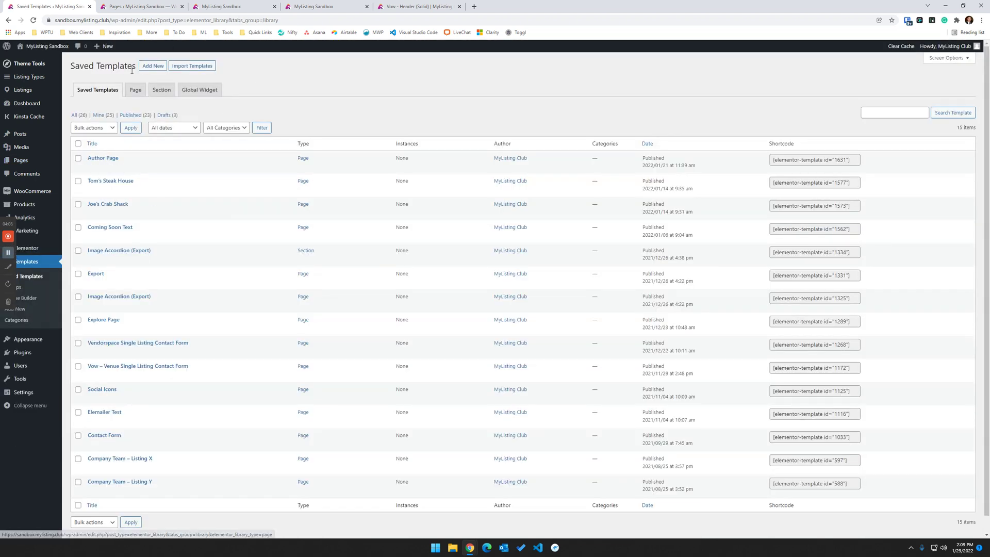
Start a new Header-type template and begin naming it 'Our Header'
click(155, 66)
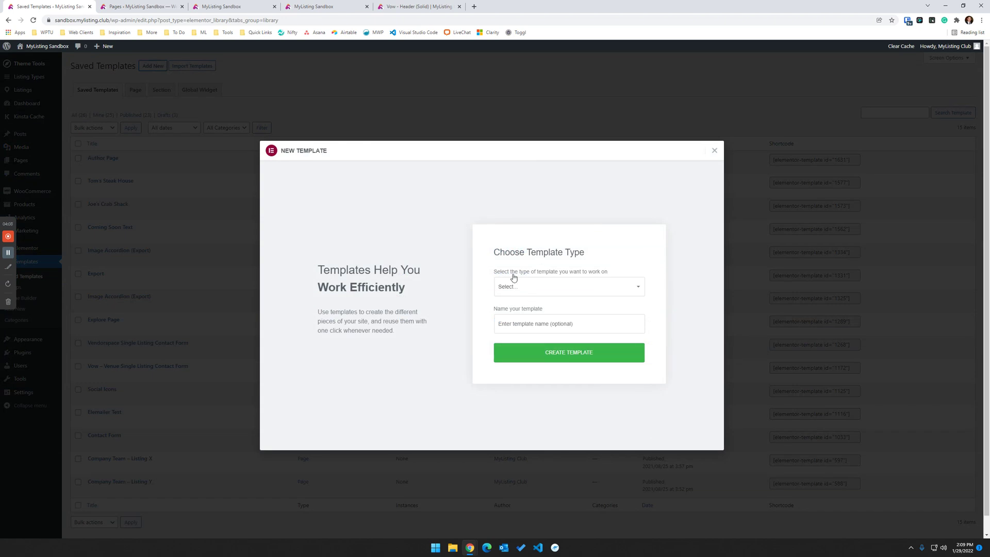
click(530, 288)
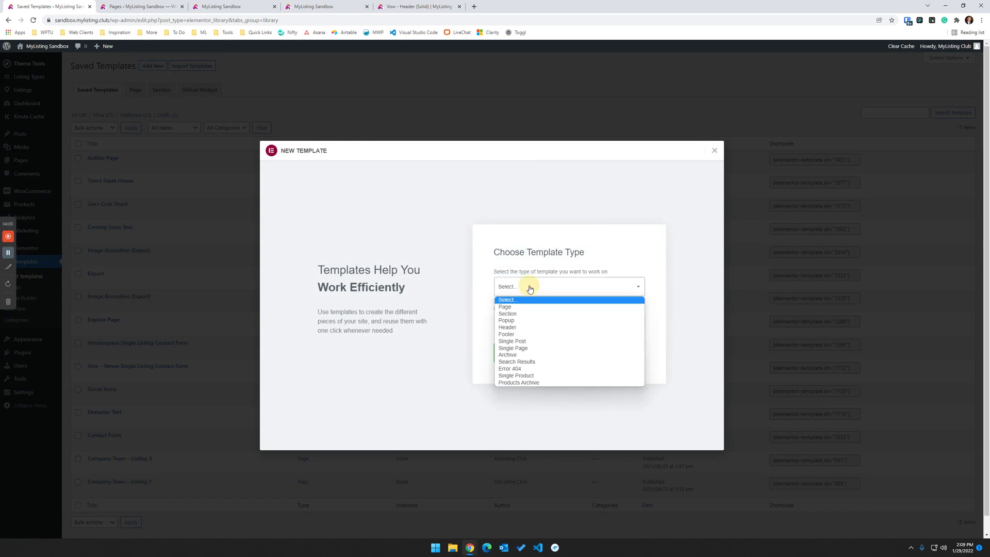
click(526, 327)
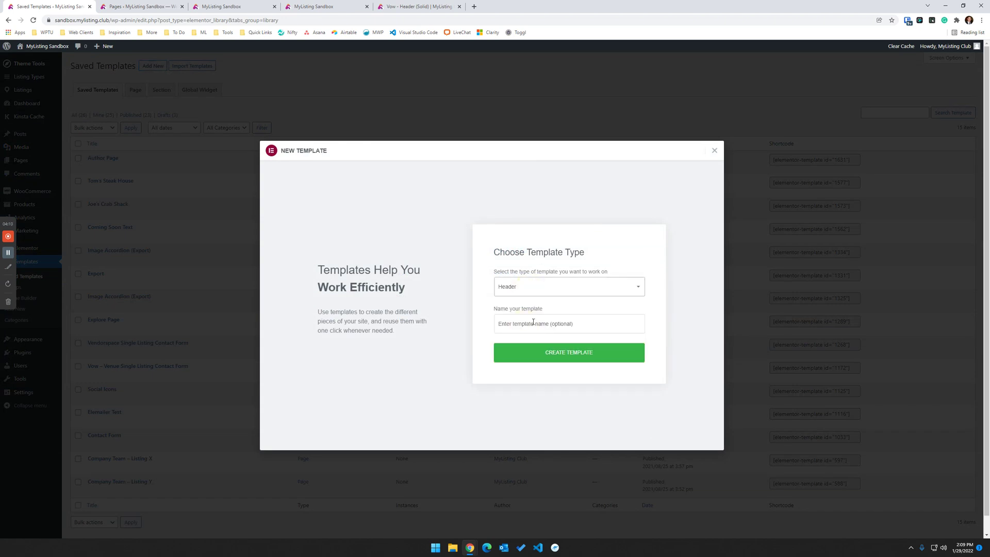
click(533, 323)
text(Ou)
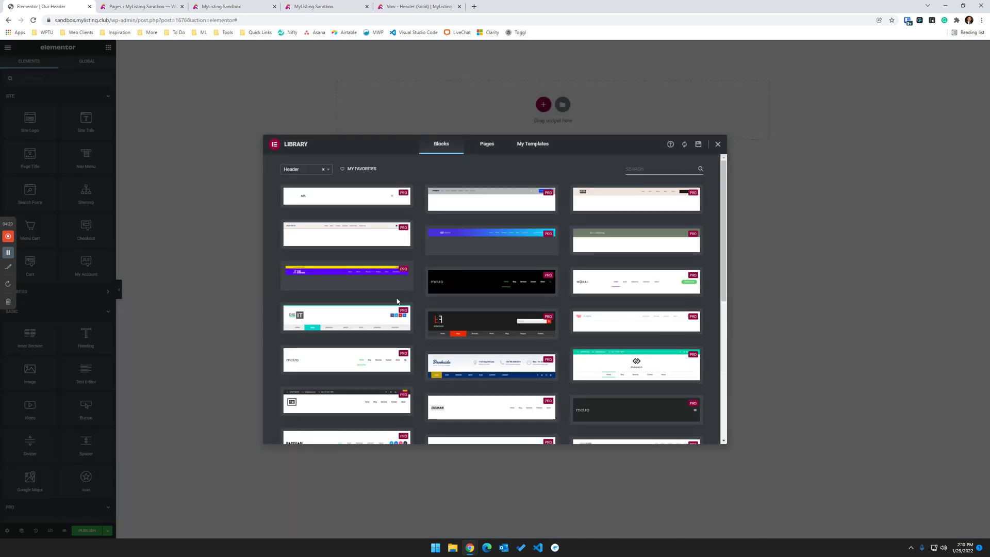
Insert the blue Beyond header block from the Library into Our Header
scroll(488, 285, down, 4)
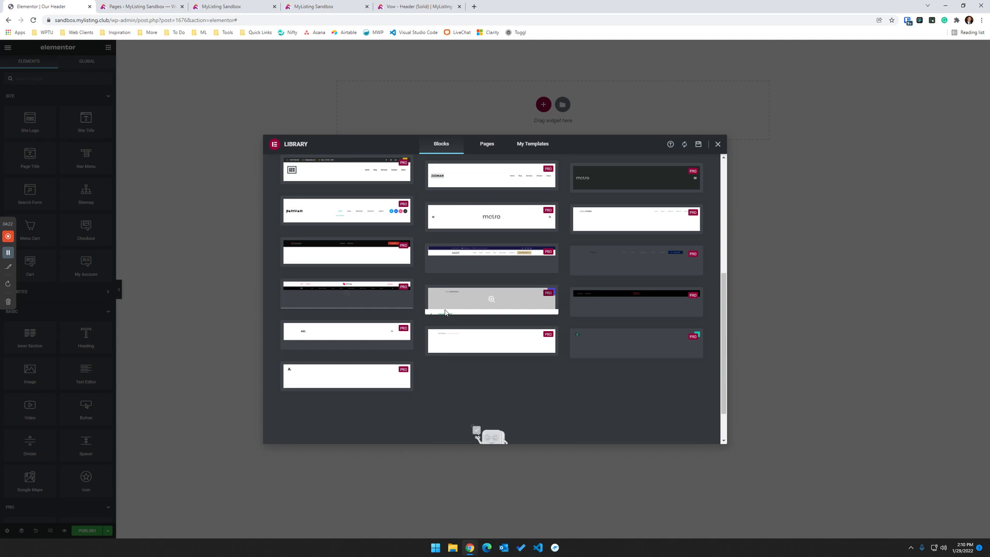
scroll(464, 310, up, 5)
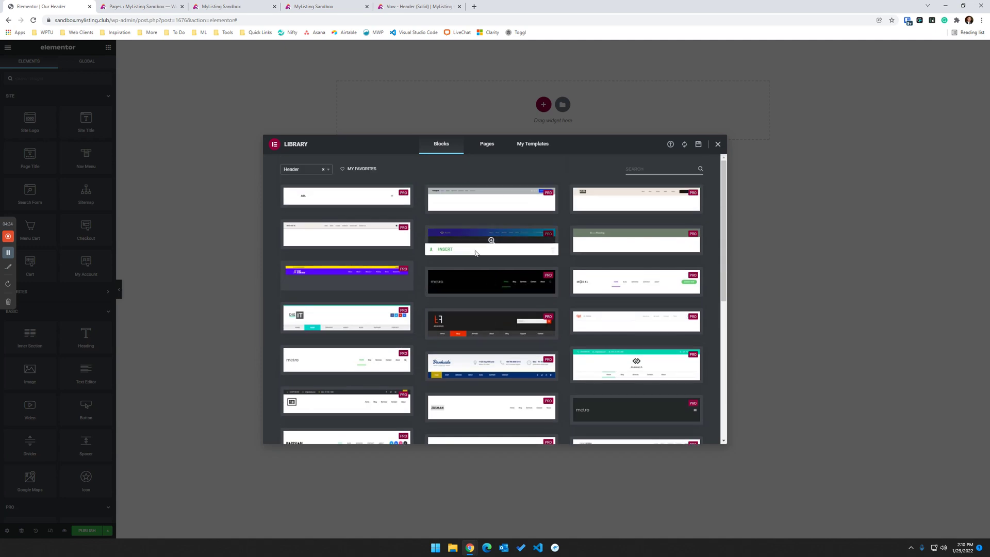
scroll(432, 307, down, 2)
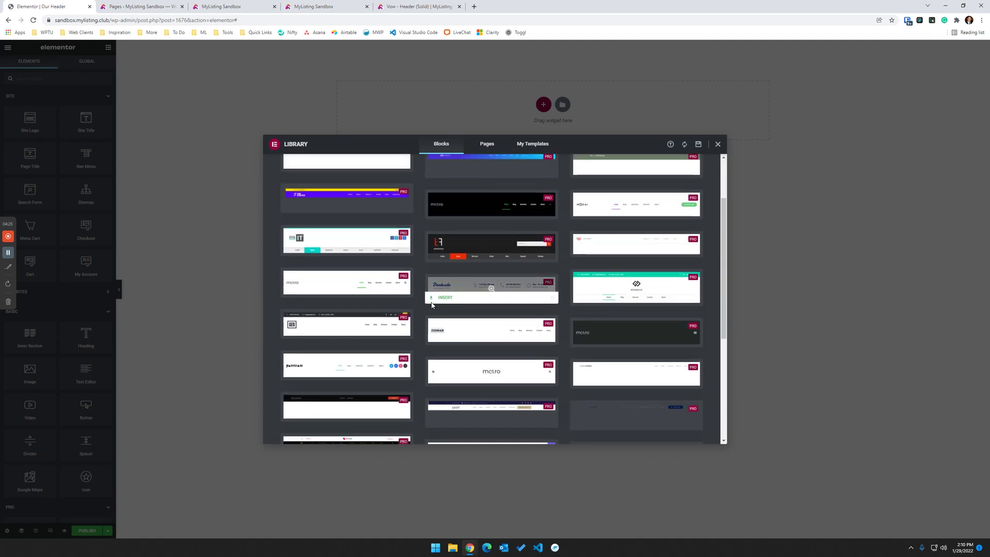
scroll(439, 289, up, 2)
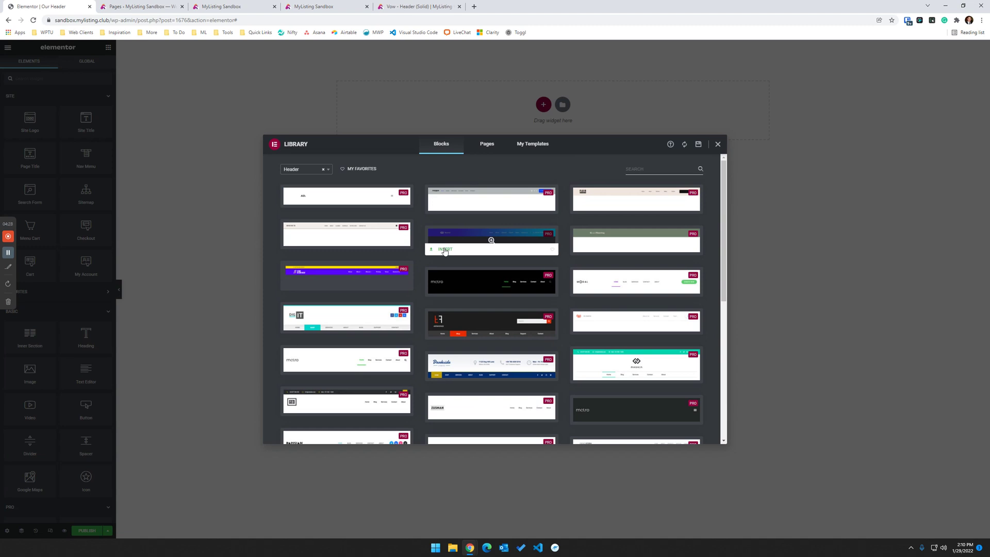
click(445, 250)
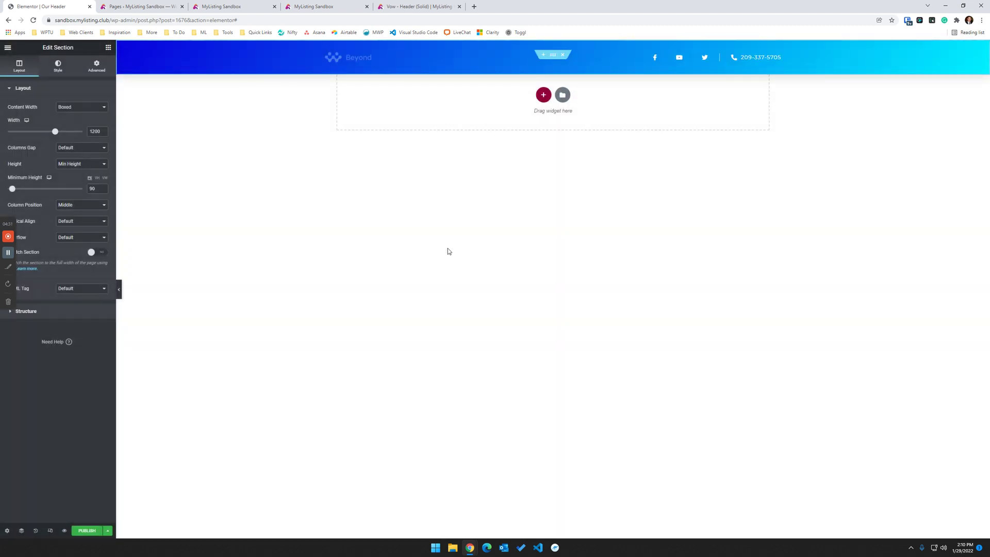
Publish the header with an Include: Entire Site display condition
click(88, 530)
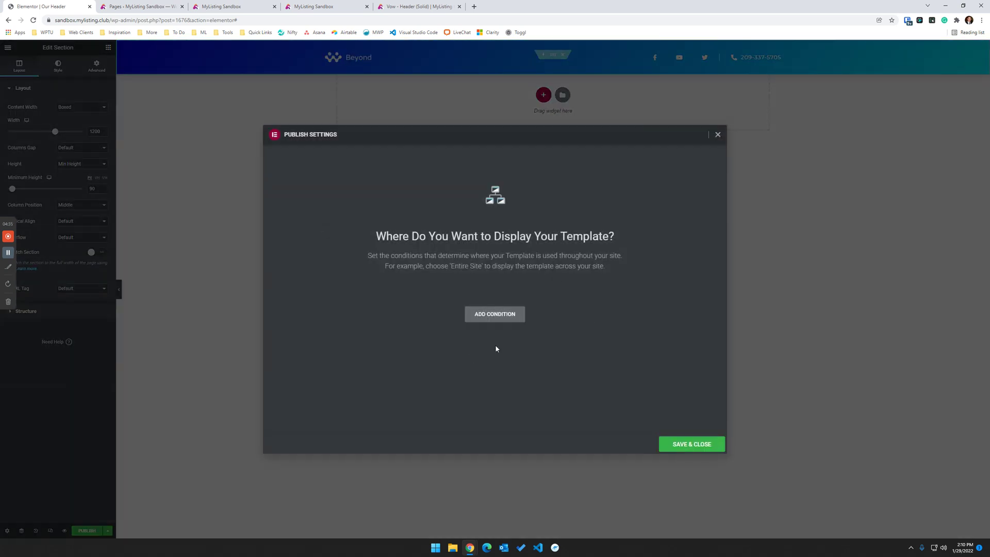
click(503, 313)
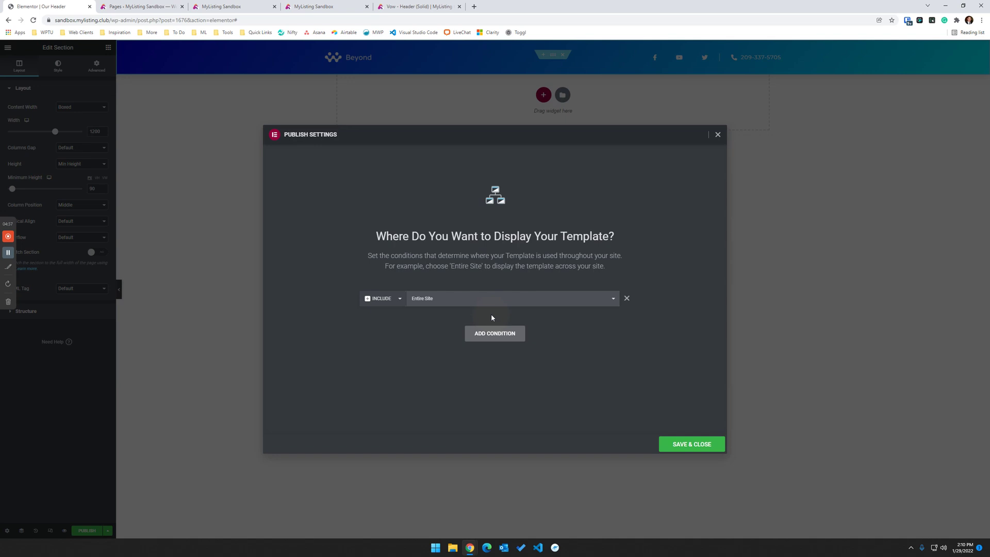
click(691, 444)
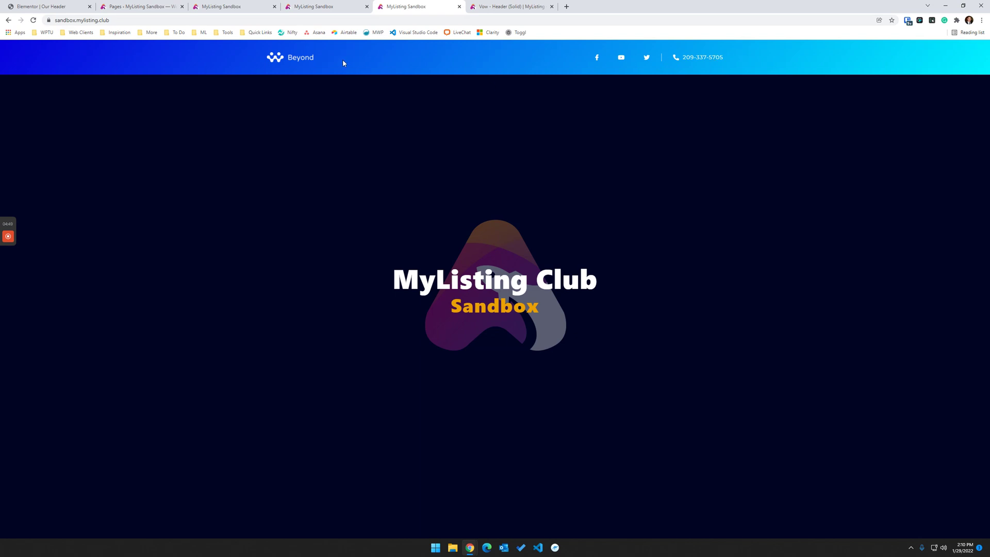
Reload the sandbox homepage and compare its Beyond header against the Vow header tab
click(294, 57)
click(318, 6)
click(408, 4)
click(317, 6)
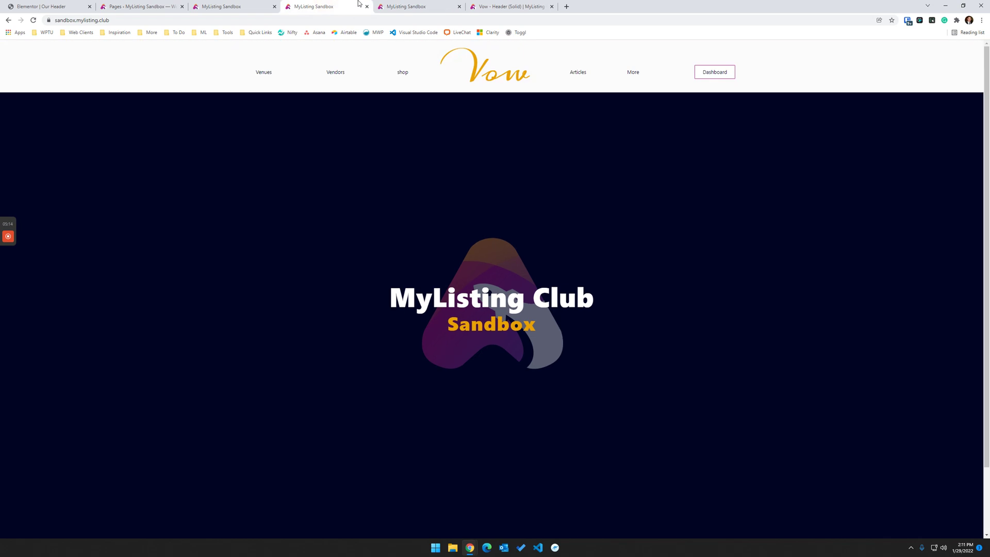
click(379, 10)
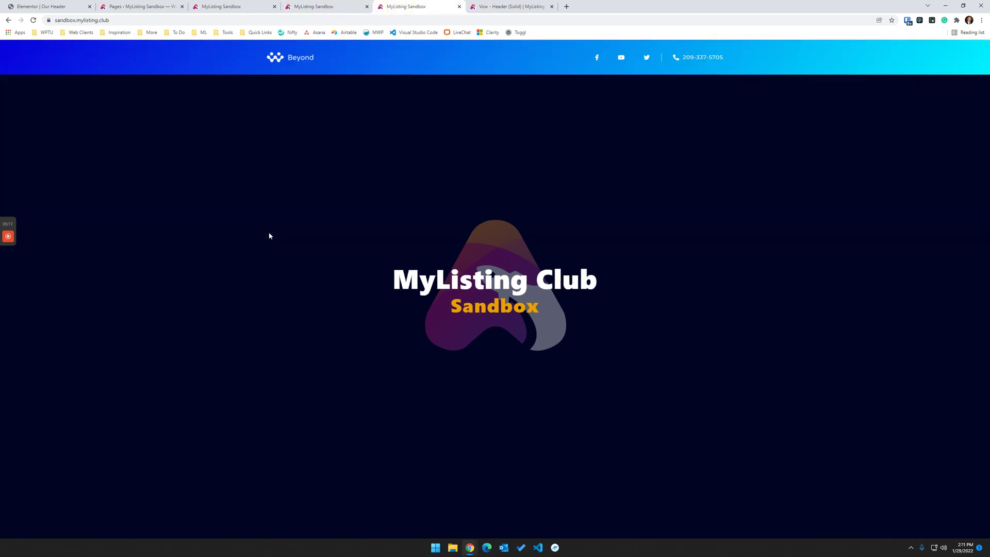
Delete the Entire Site row from Our Header's display conditions and save
click(254, 4)
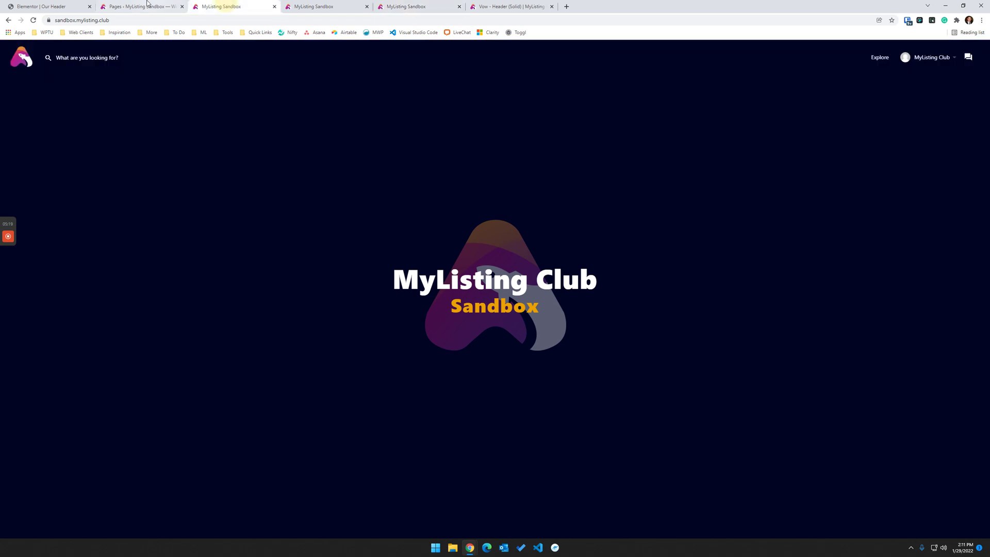
click(144, 6)
click(51, 6)
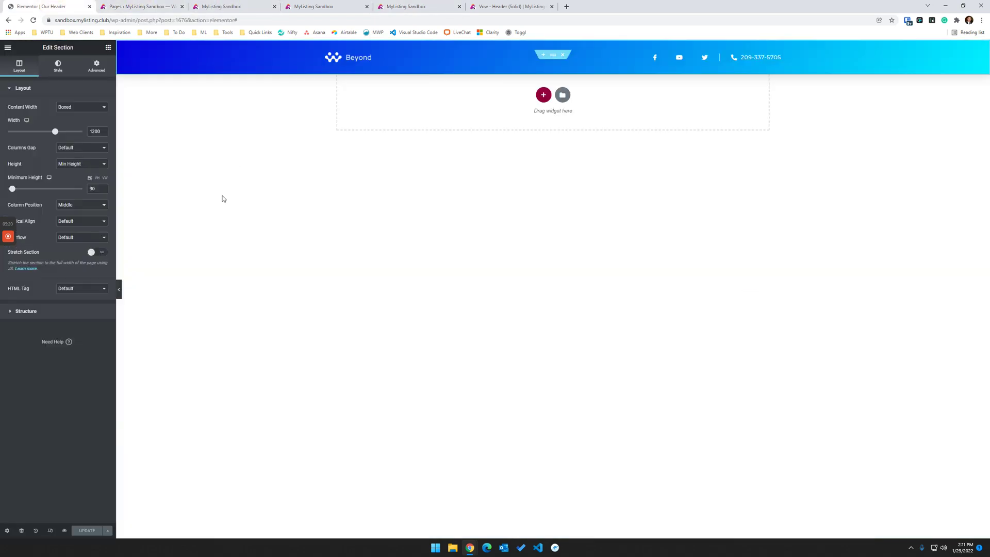
click(108, 530)
click(42, 496)
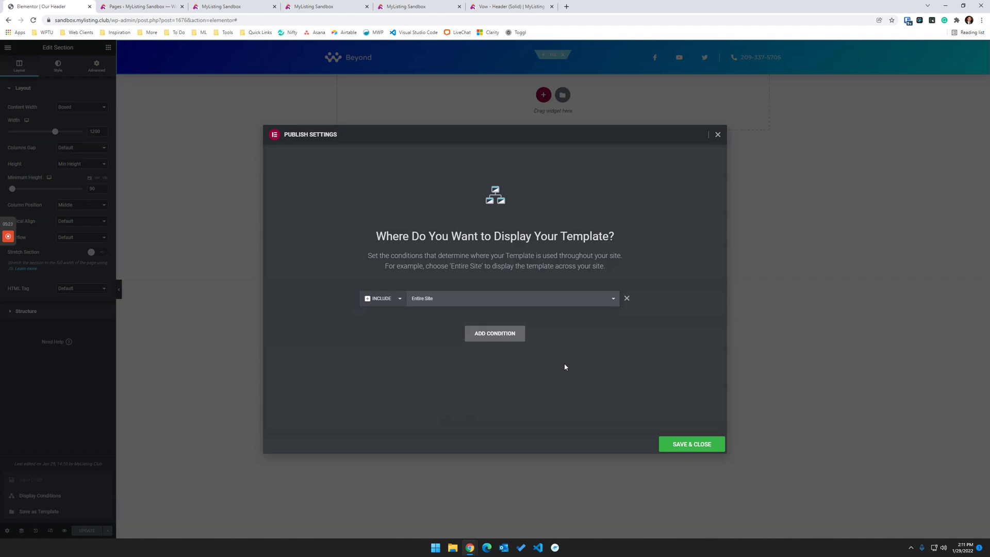
click(626, 298)
click(712, 444)
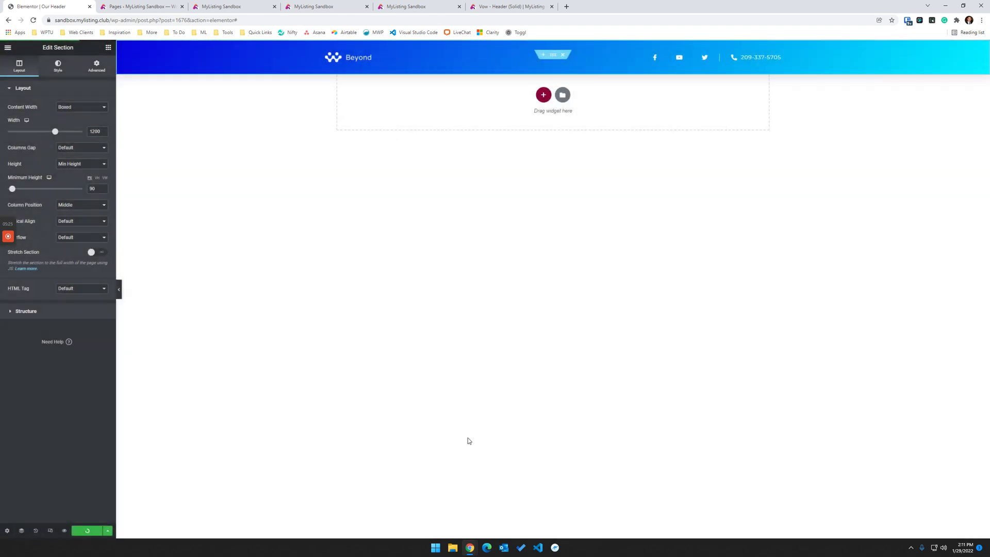
Reload the sandbox homepage to confirm the default MyListing header is back
click(400, 6)
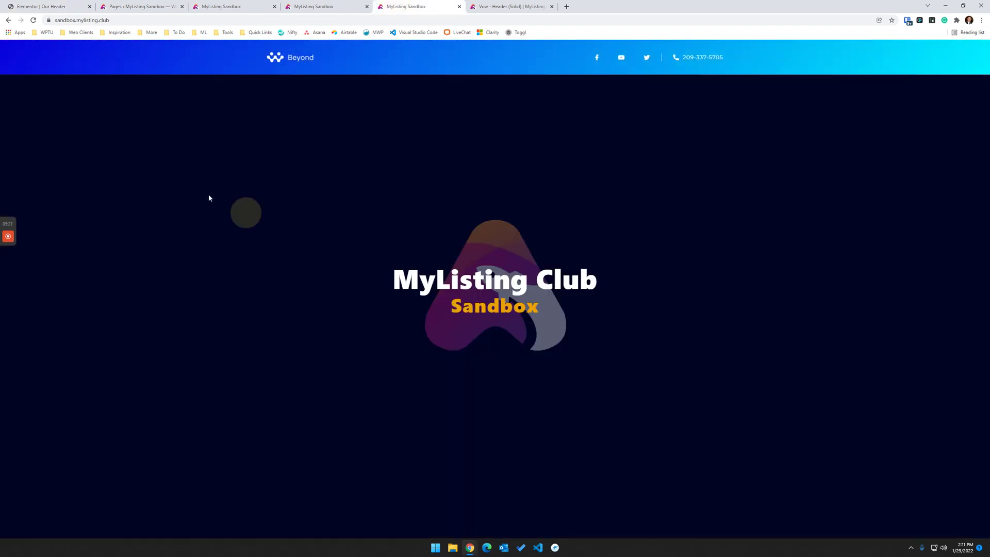
click(33, 20)
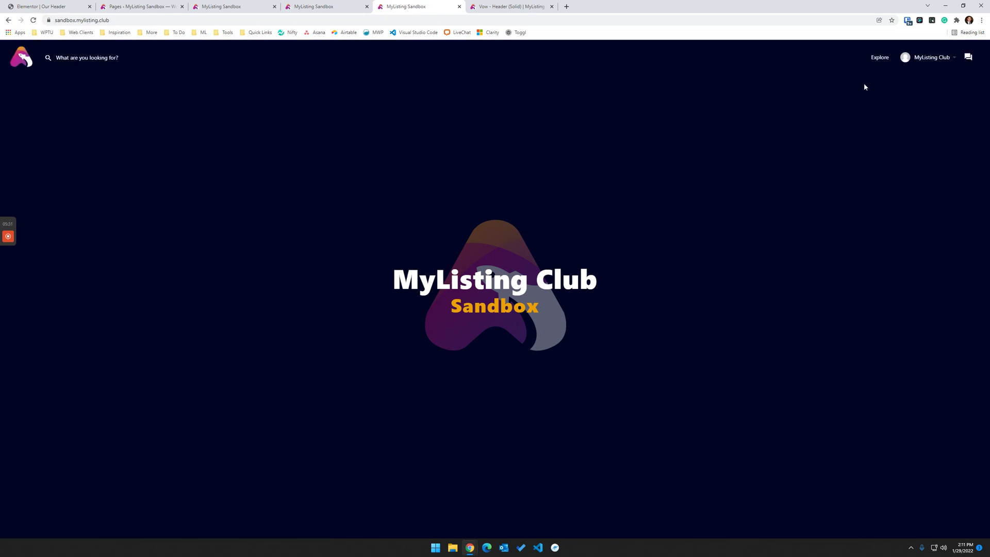
mouse_move(933, 57)
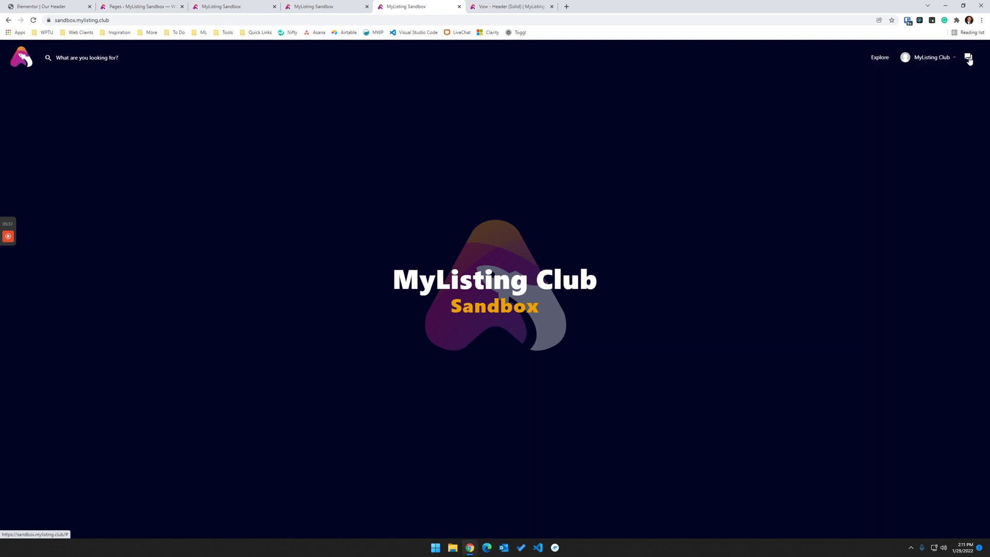
click(823, 217)
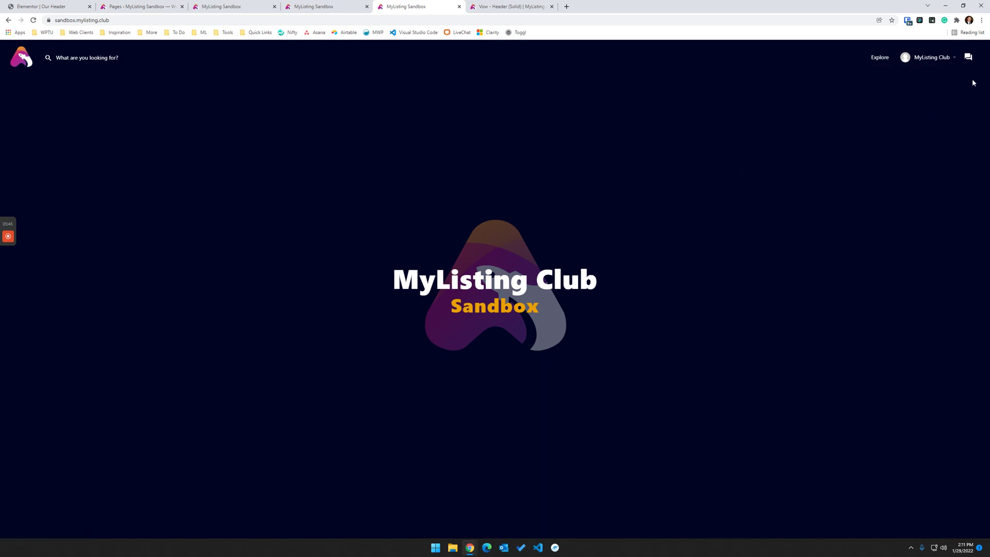
Inspect the header's chat icon in Chrome DevTools' Elements panel
right_click(970, 60)
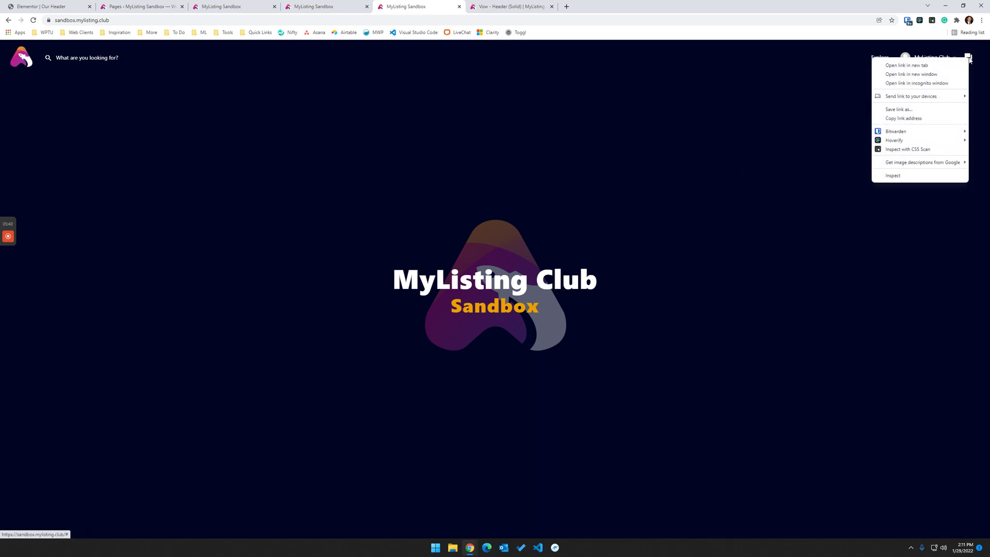
click(909, 175)
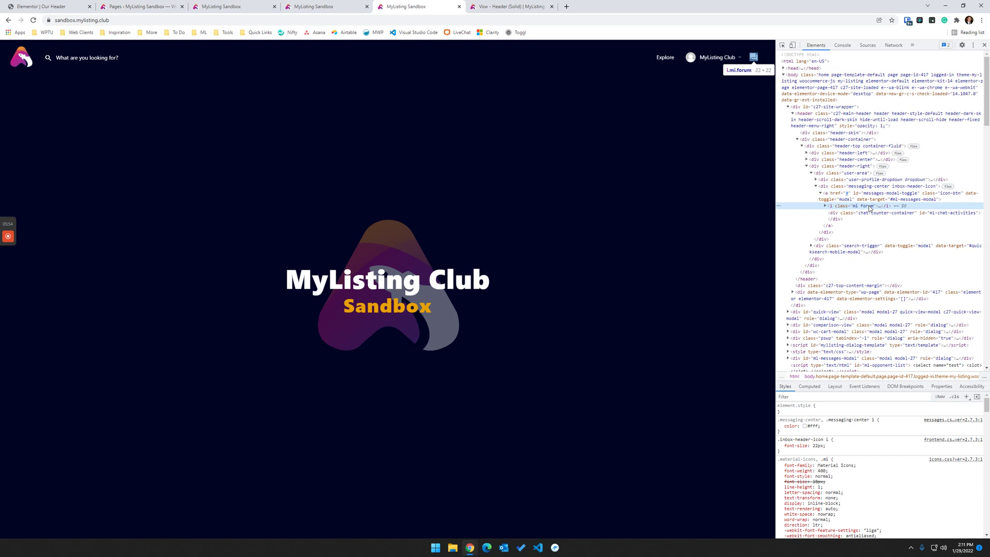
click(826, 205)
click(825, 206)
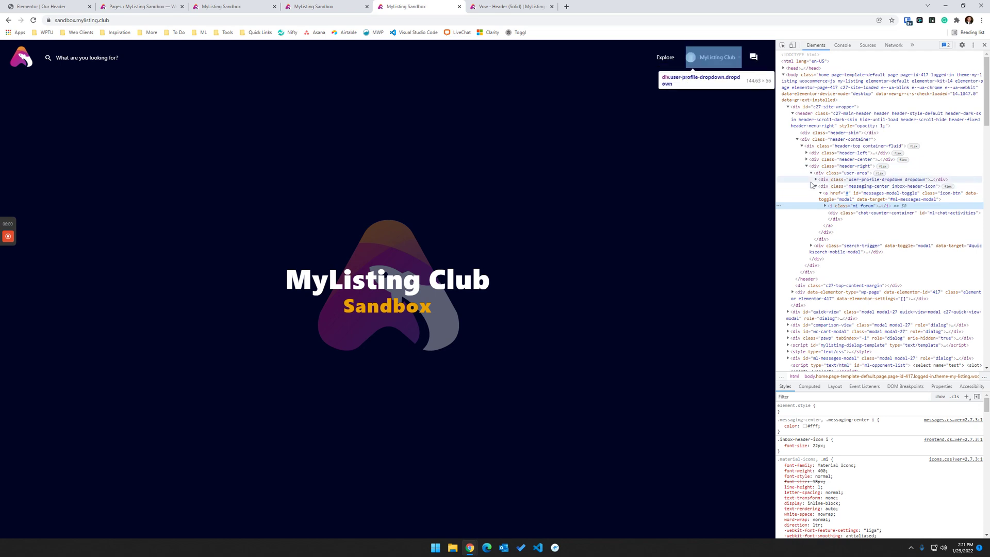
Expand user-profile-dropdown, select the a.user-profile-name link, and peek at its avatar div
click(816, 180)
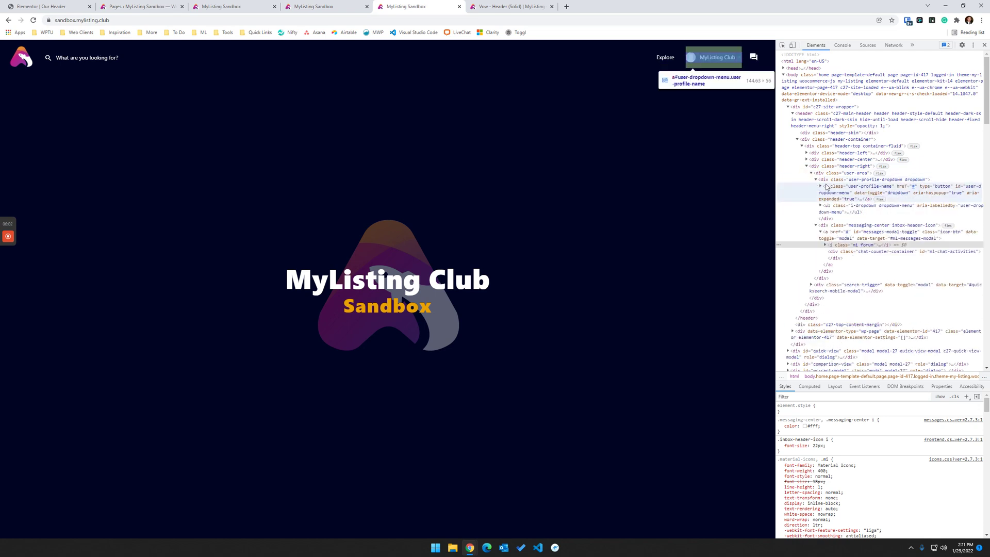
click(821, 186)
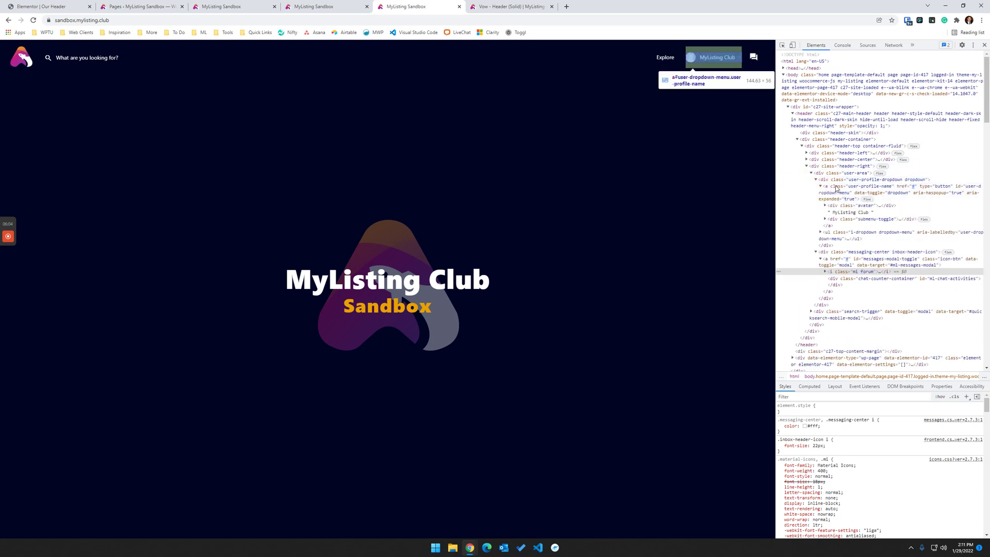
click(839, 187)
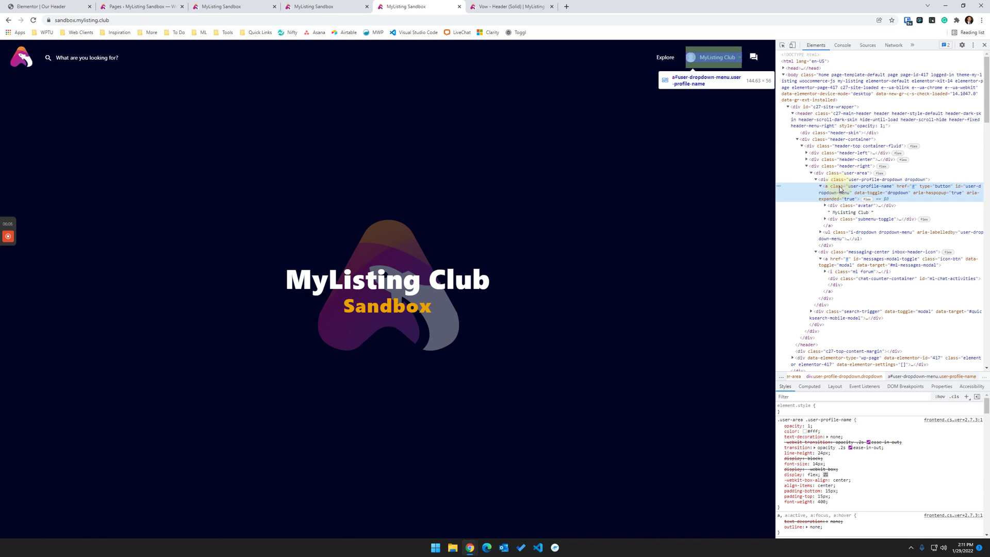
right_click(840, 189)
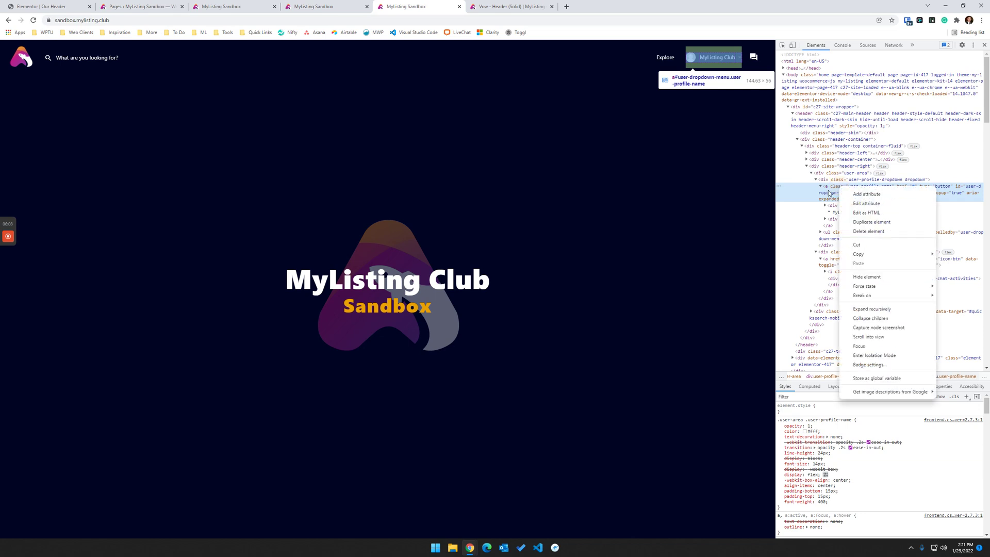
click(833, 190)
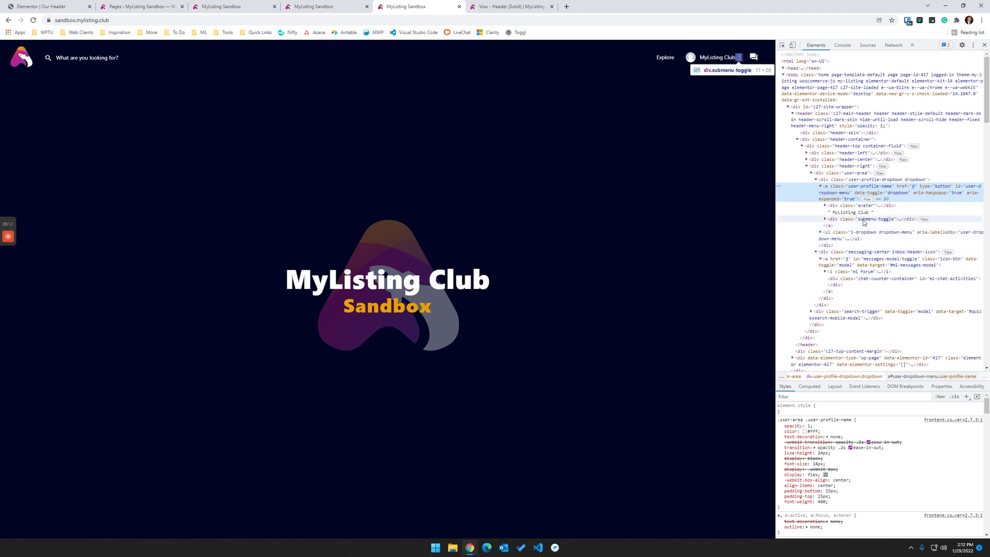
click(825, 205)
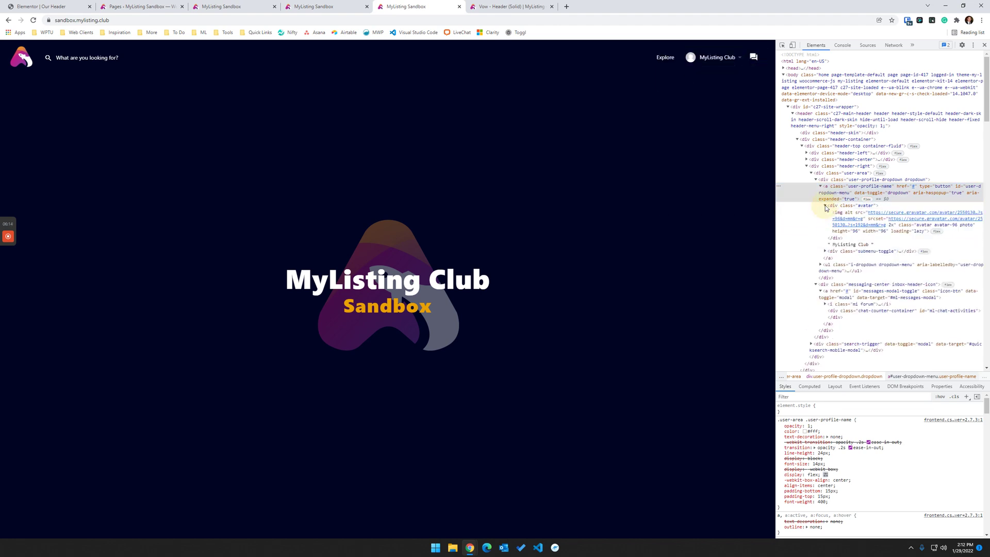
click(826, 205)
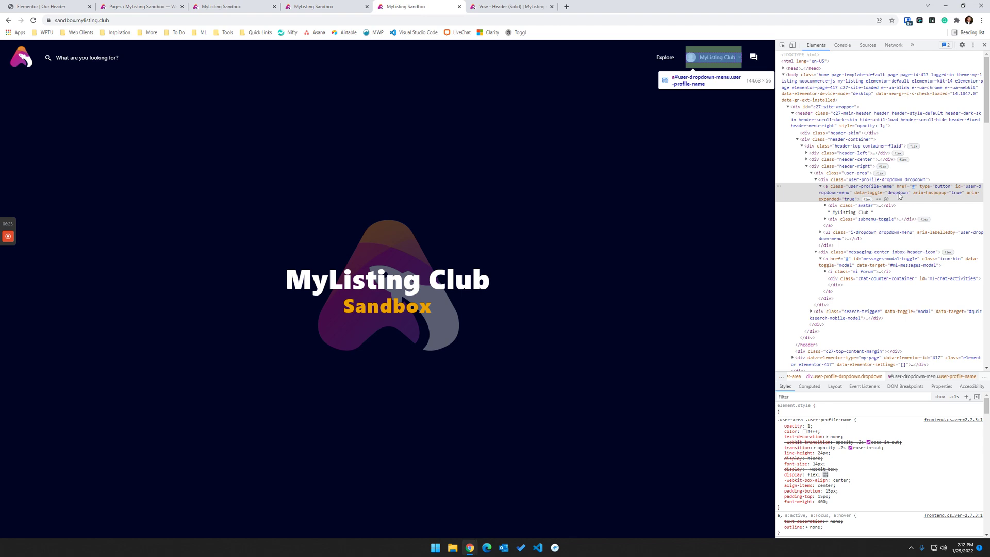
Copy the a.user-profile-name link's full HTML via Edit as HTML and return to Our Header
right_click(837, 190)
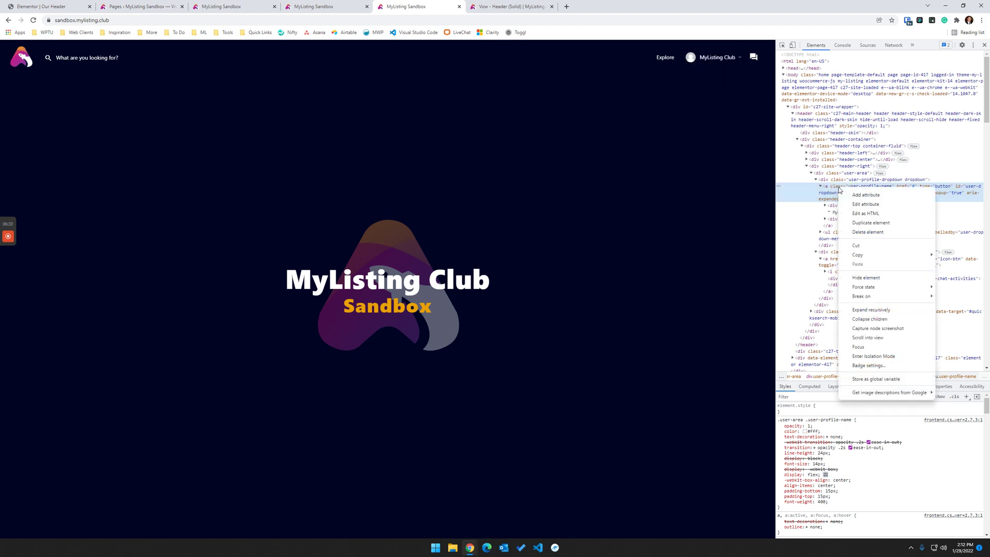
click(860, 214)
right_click(841, 232)
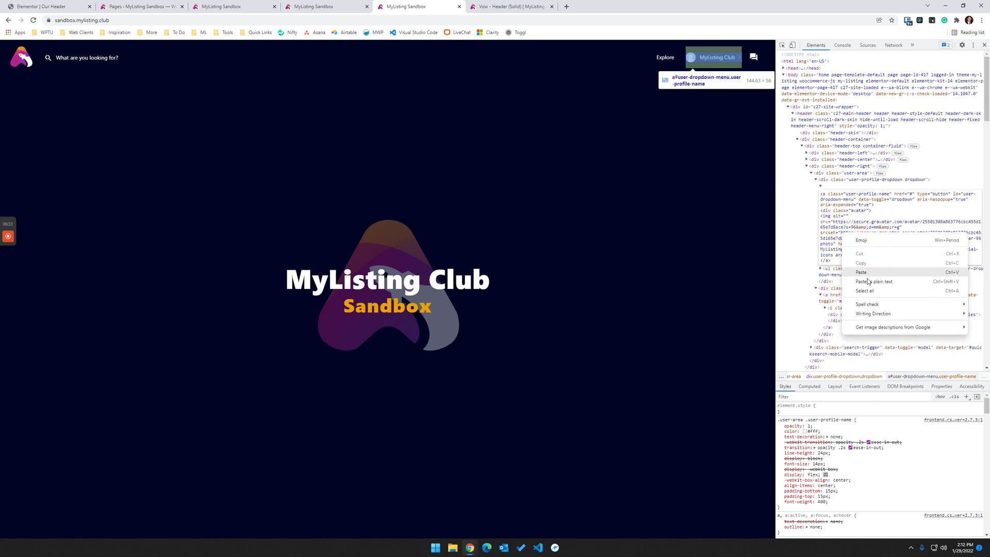
click(872, 289)
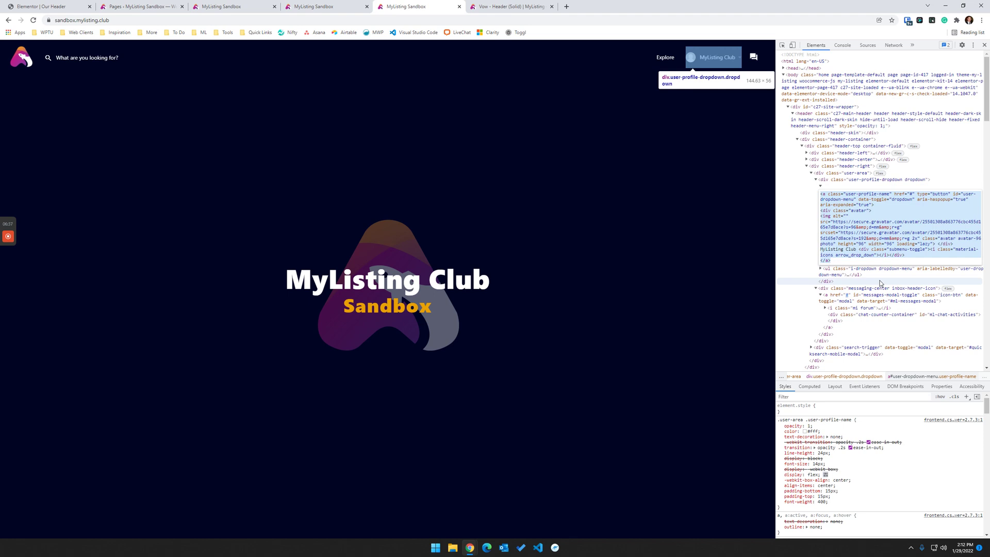
right_click(903, 228)
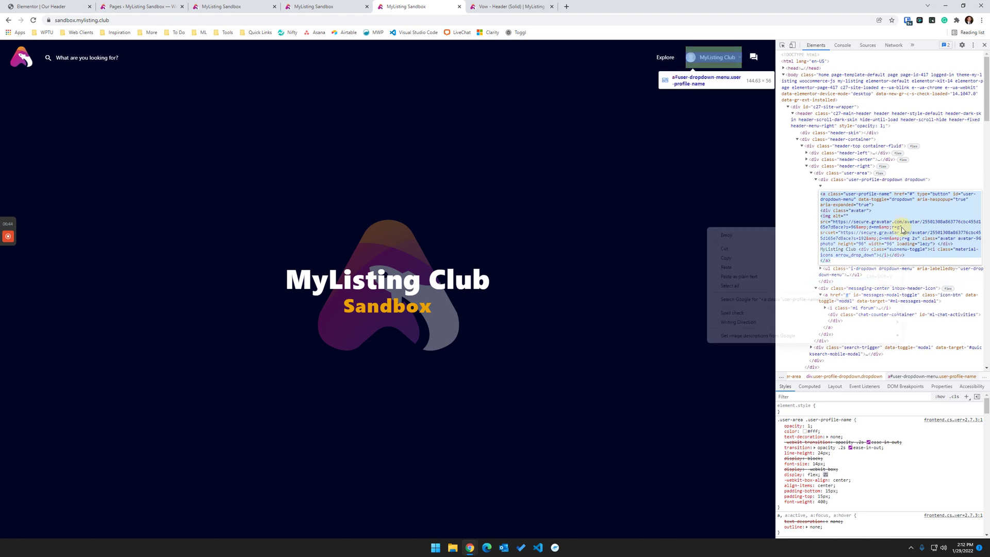
click(792, 259)
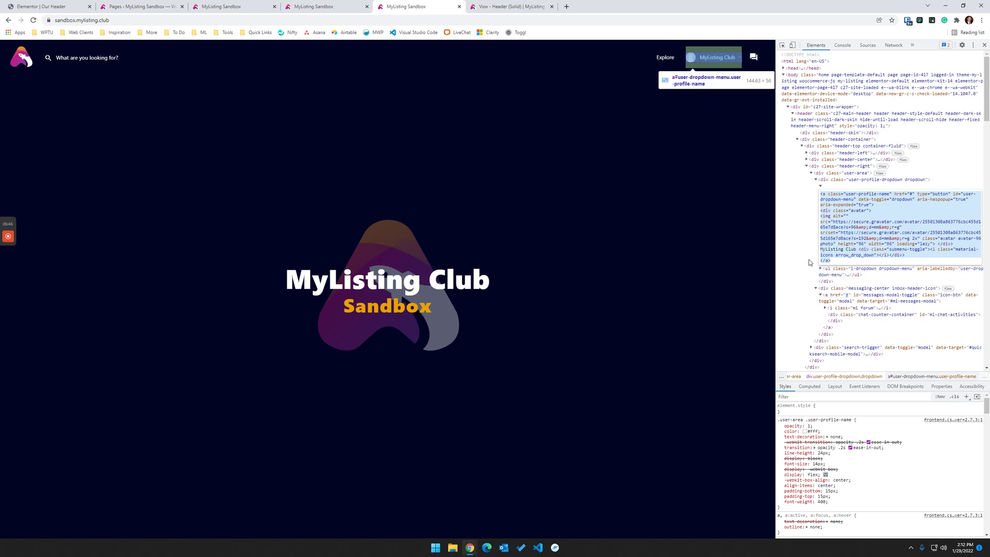
click(702, 216)
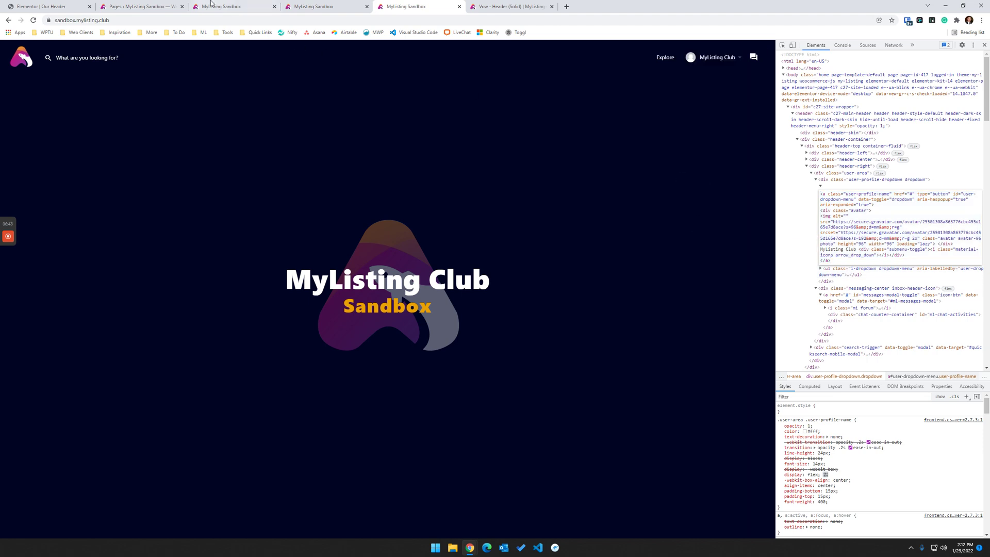
click(144, 7)
click(49, 7)
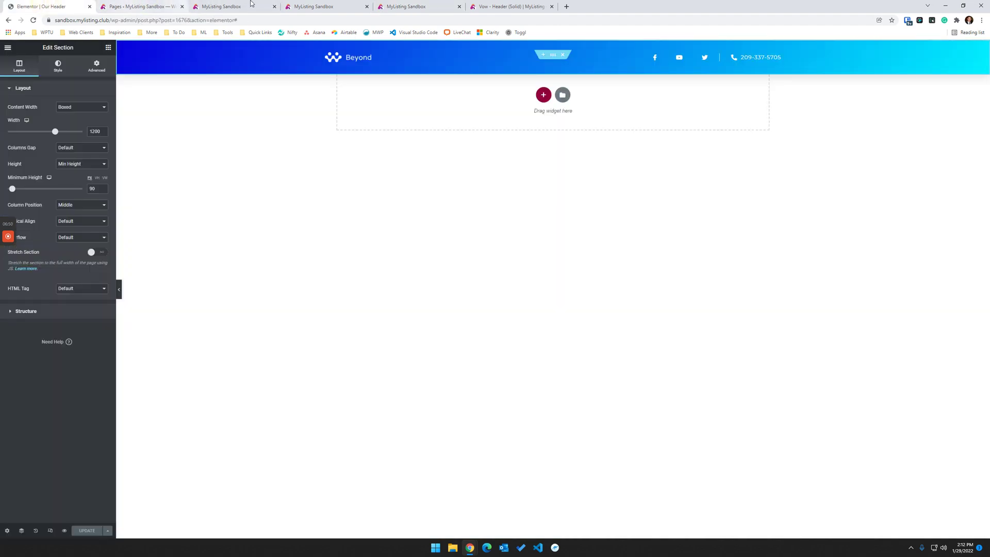
Replace the phone-number Icon List widget with an HTML widget holding the pasted profile-link markup
right_click(756, 58)
click(772, 168)
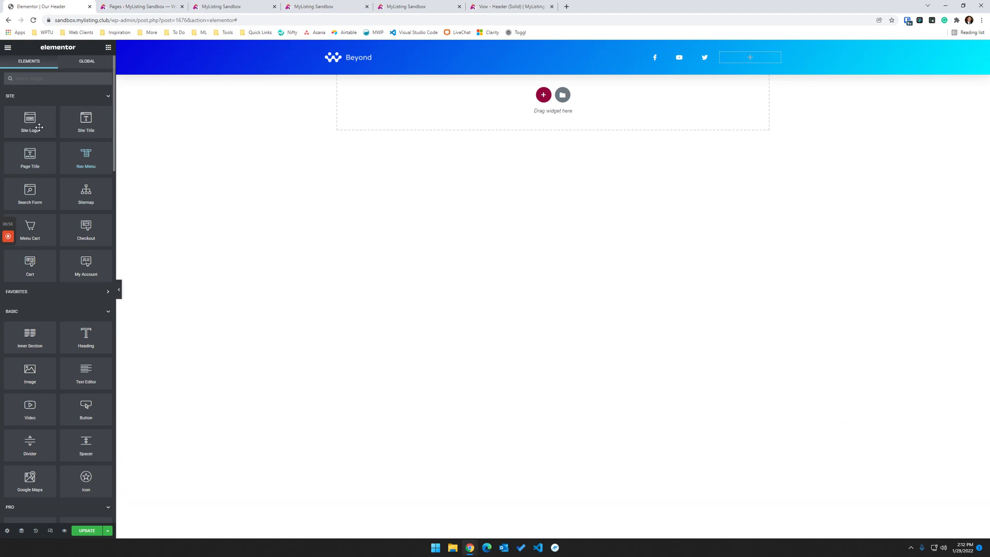
click(49, 80)
text(html)
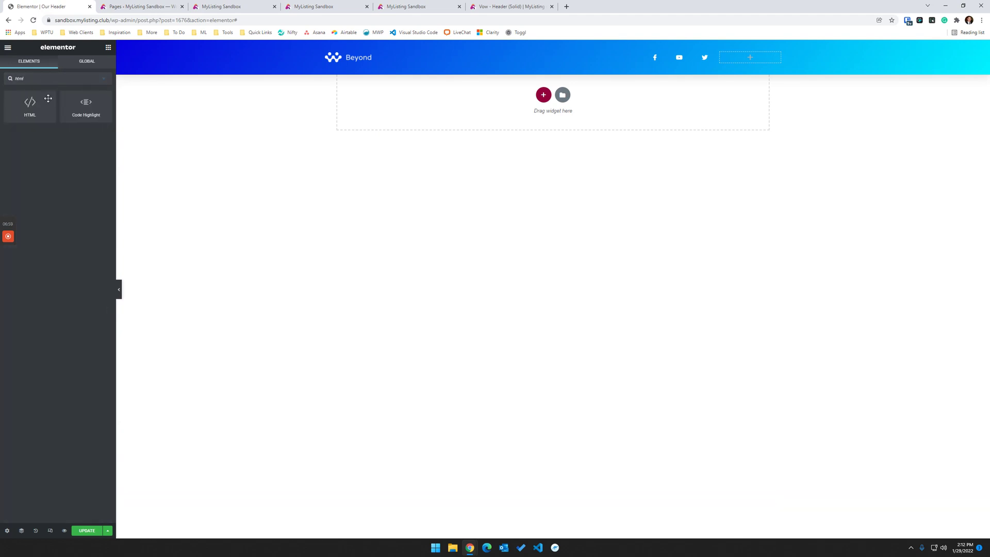
drag(30, 107, 743, 58)
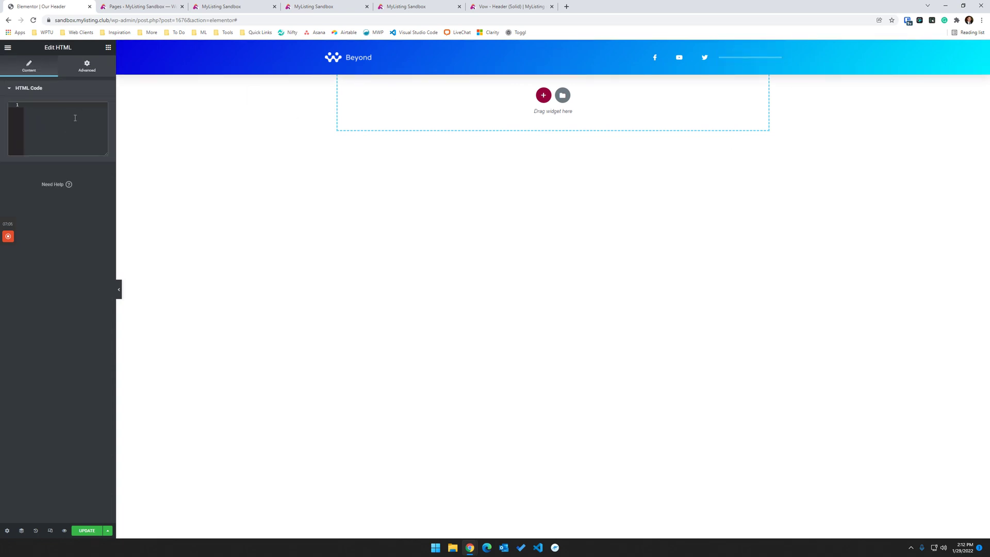
key(ctrl+v)
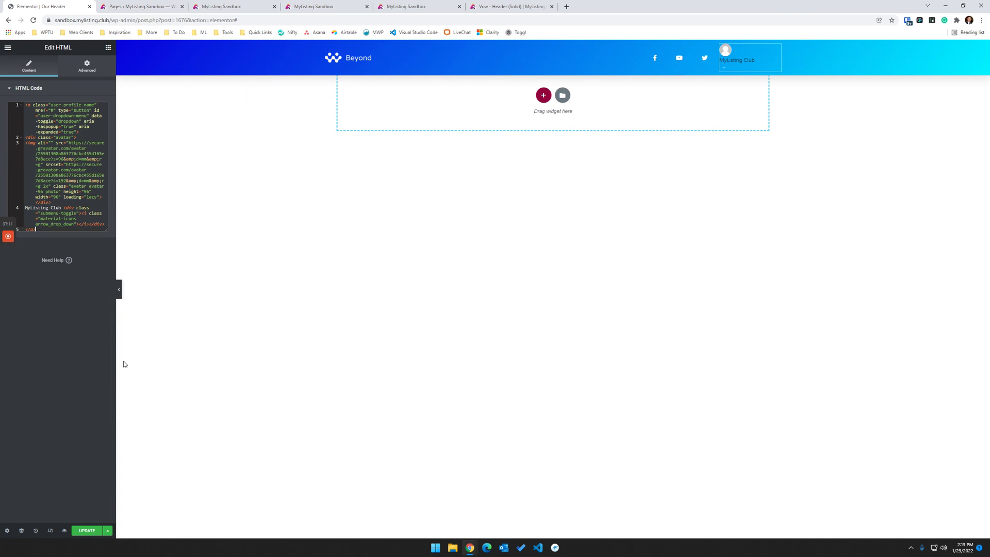
Widen the editor panel and delete the Nav Menu and social icons widgets from the header
drag(117, 361, 209, 347)
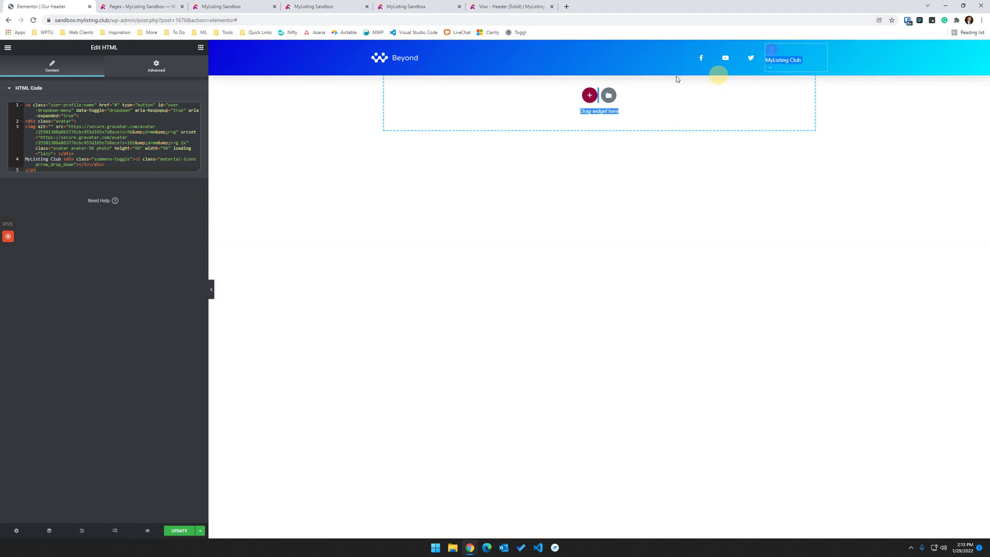
right_click(725, 58)
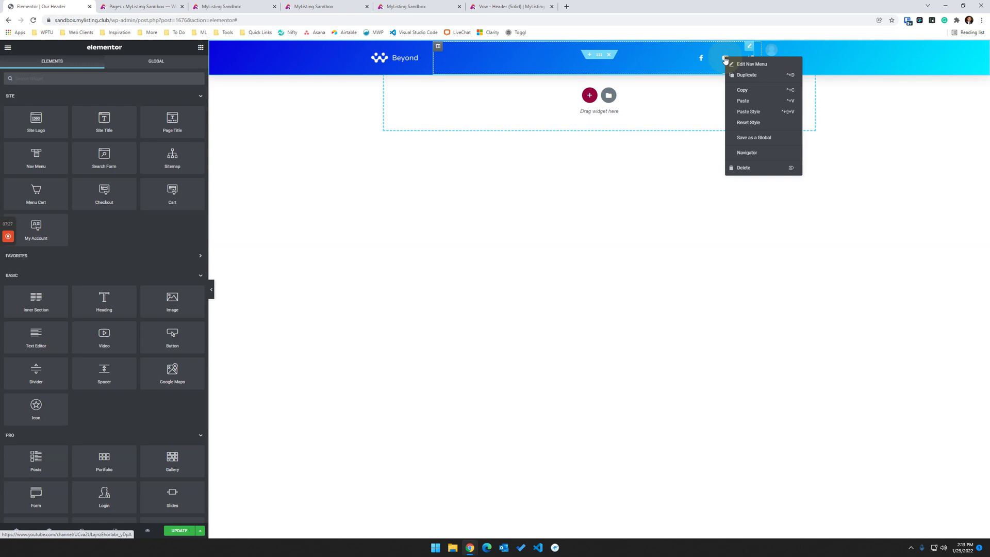
right_click(439, 49)
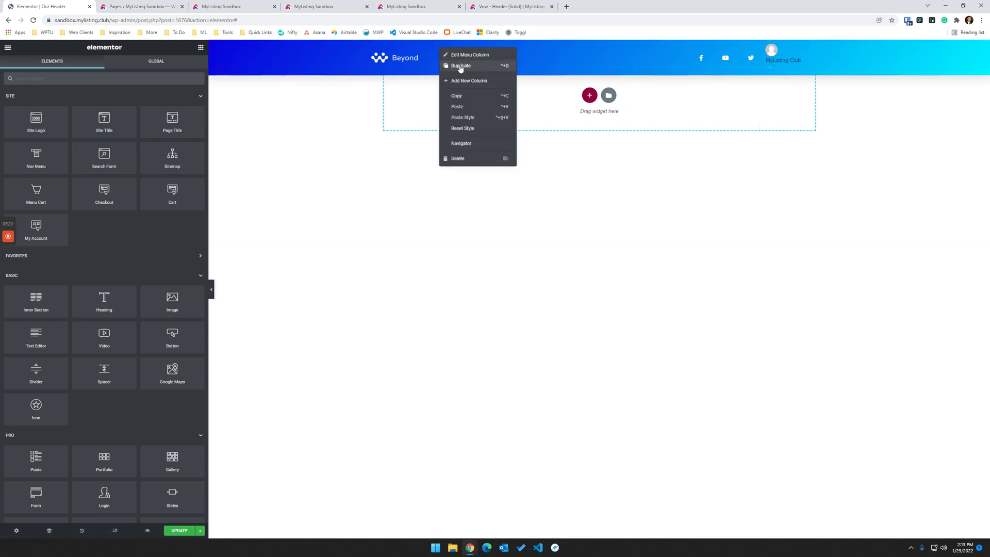
click(460, 56)
right_click(560, 57)
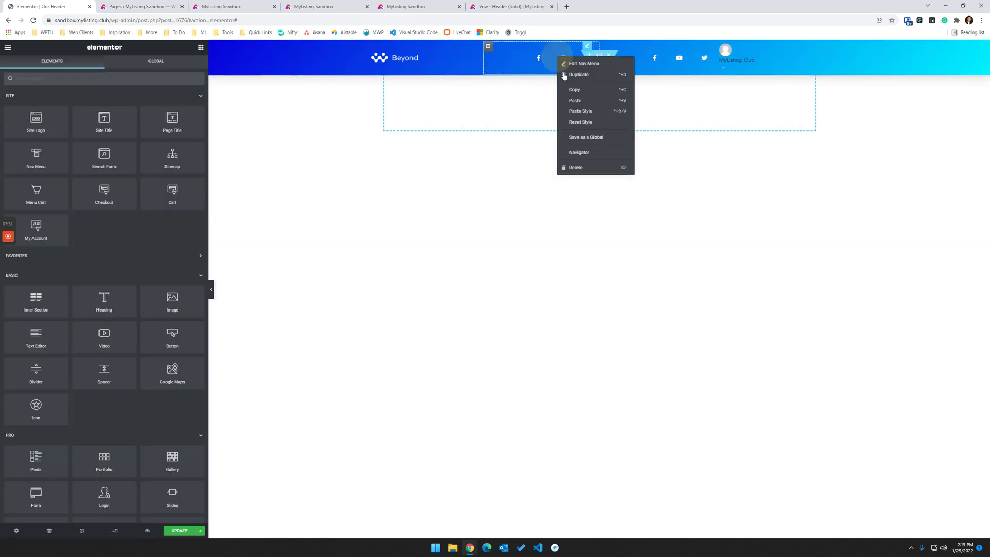
click(576, 168)
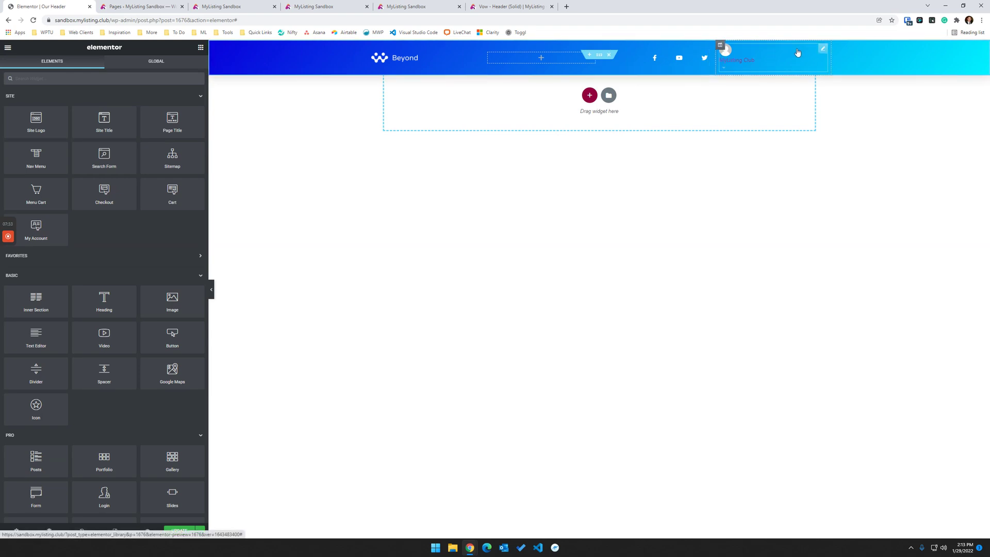
right_click(689, 56)
click(705, 165)
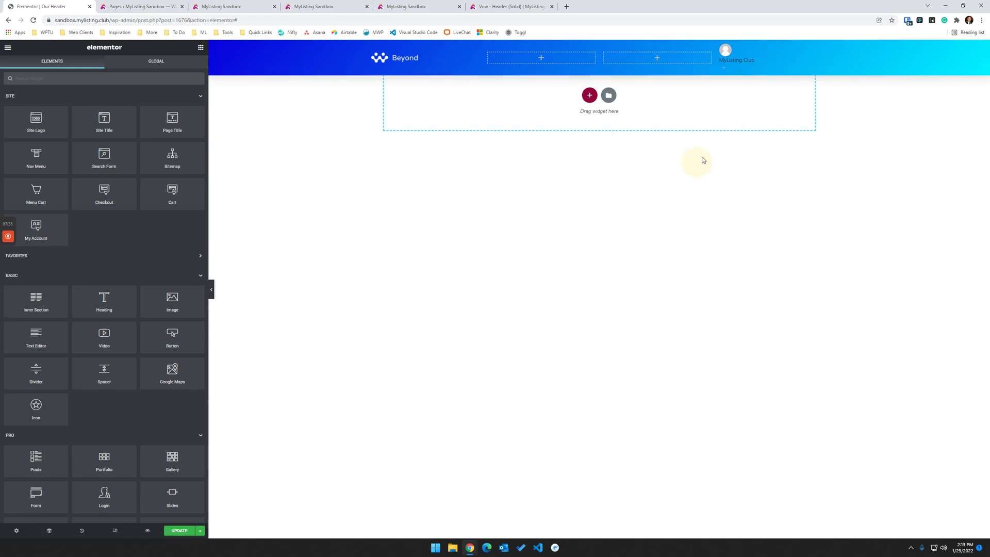
Duplicate the profile HTML widget into the empty column, then go to the sandbox tab
right_click(740, 61)
click(756, 91)
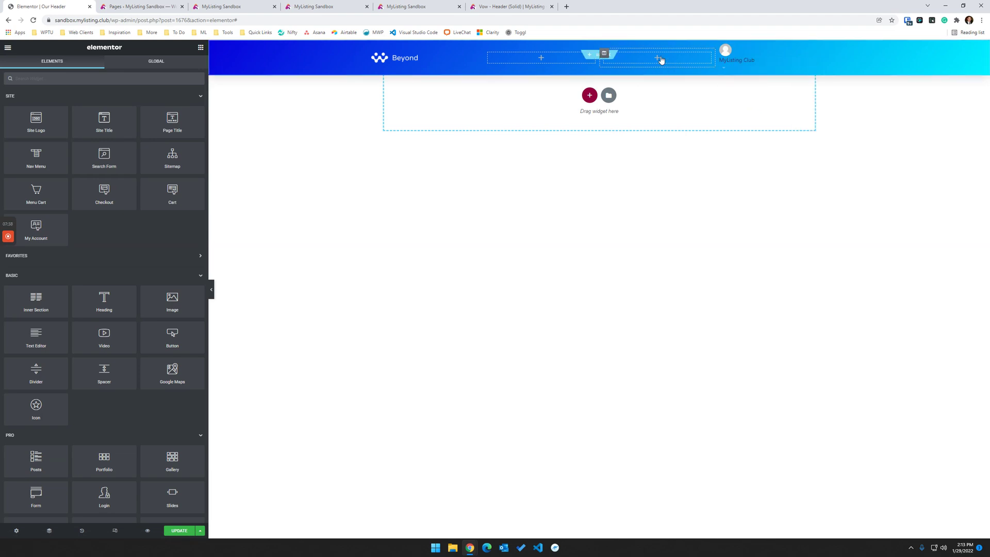
right_click(662, 60)
click(682, 115)
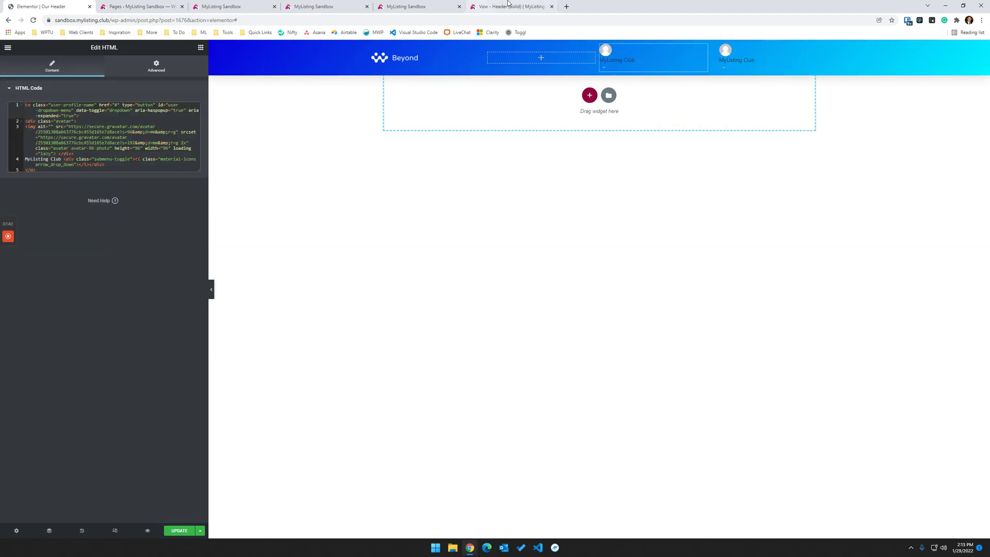
click(405, 5)
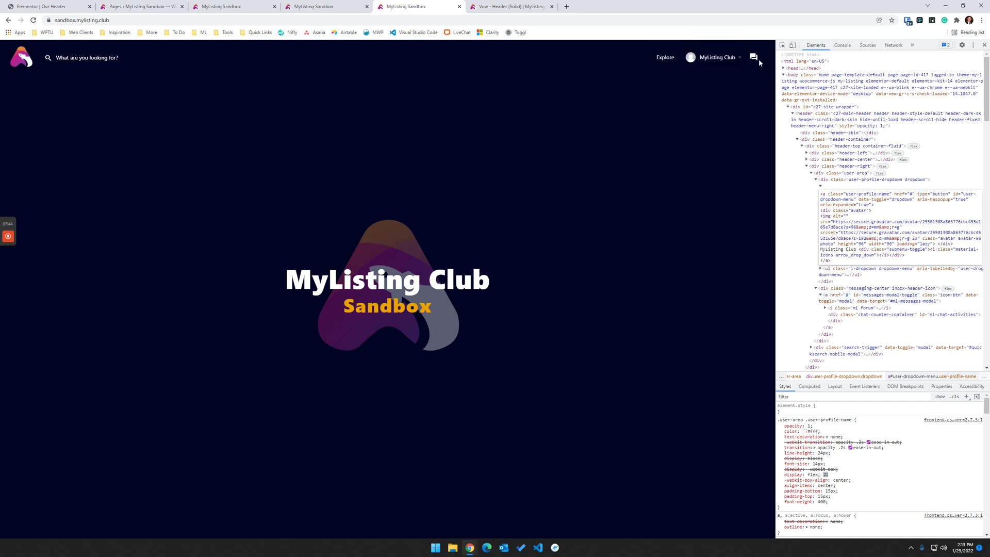
Open the profile dropdown and inspect the header's messages icon in DevTools
click(696, 58)
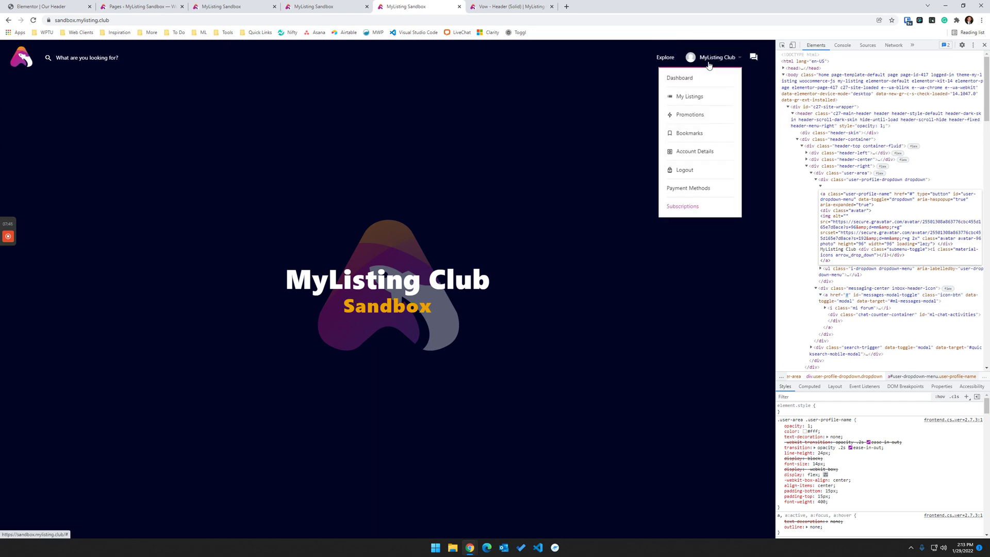
right_click(754, 58)
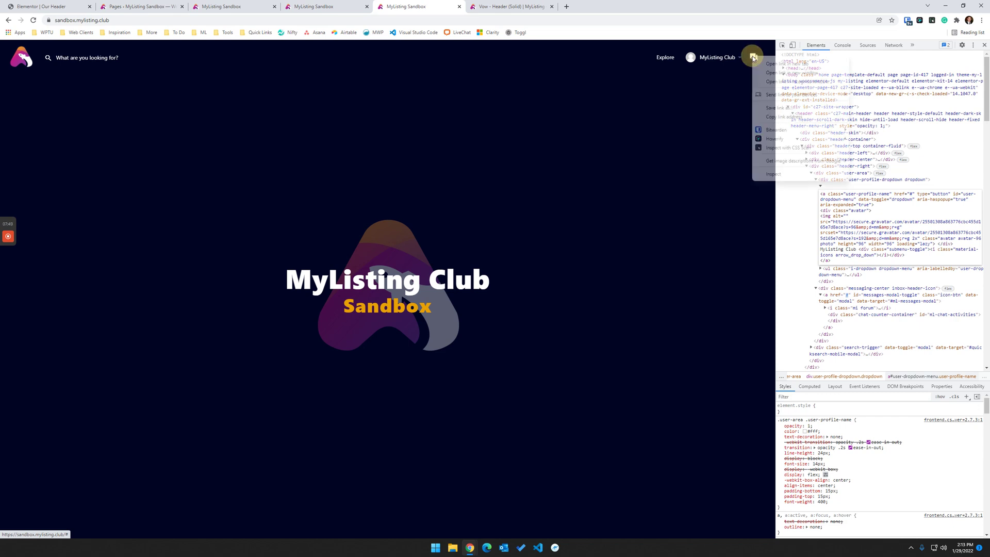
click(777, 165)
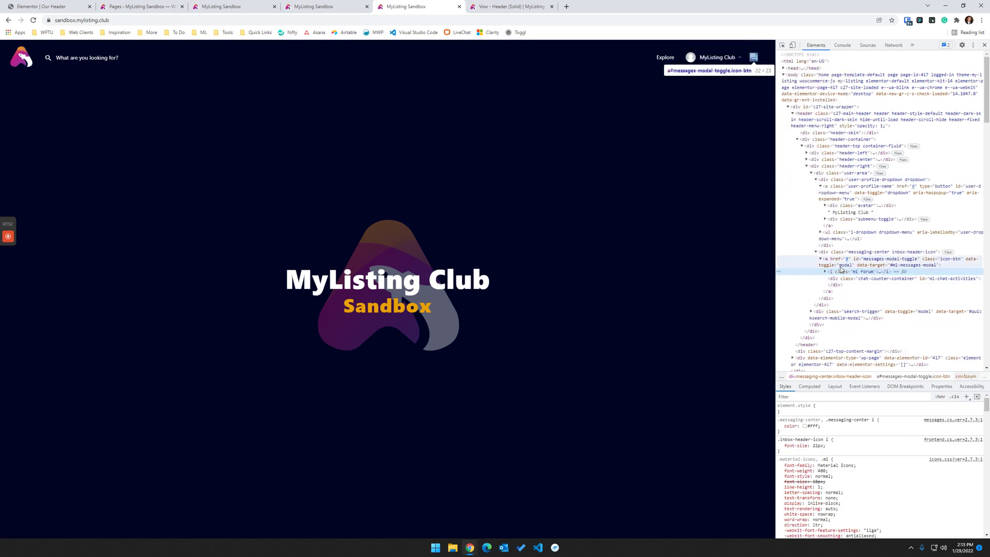
Select all HTML of a#messages-modal-toggle in Edit as HTML mode, then return to Our Header
click(860, 264)
right_click(860, 263)
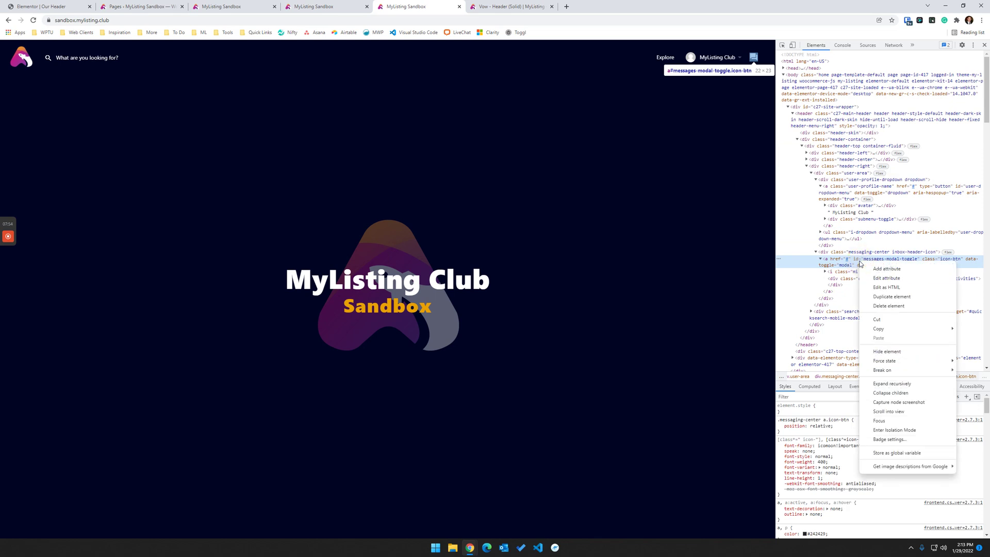
click(878, 288)
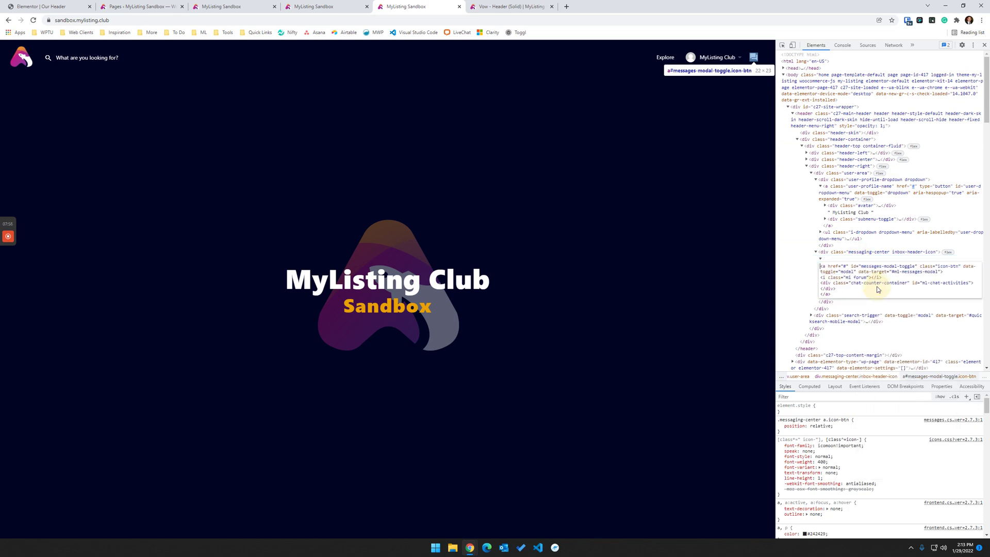
right_click(864, 277)
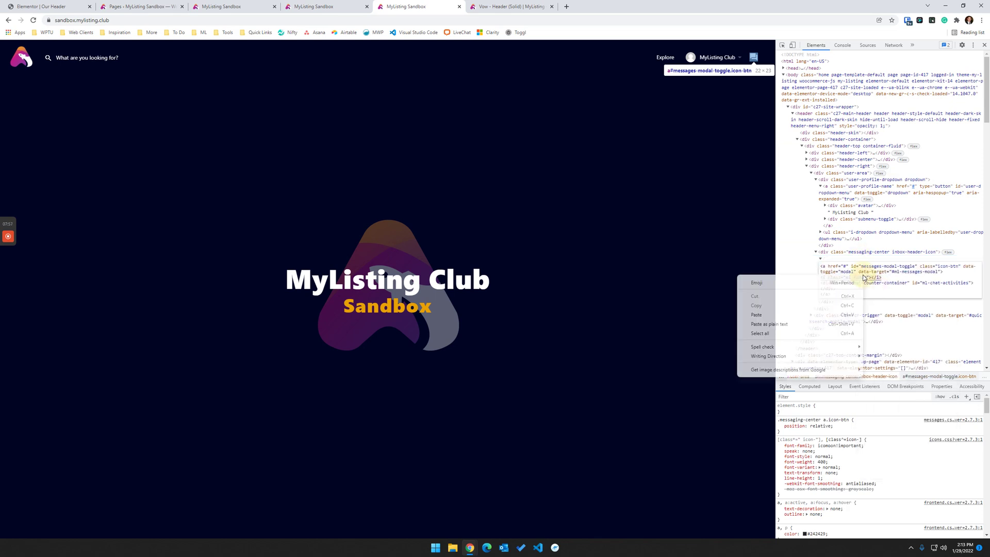
click(785, 333)
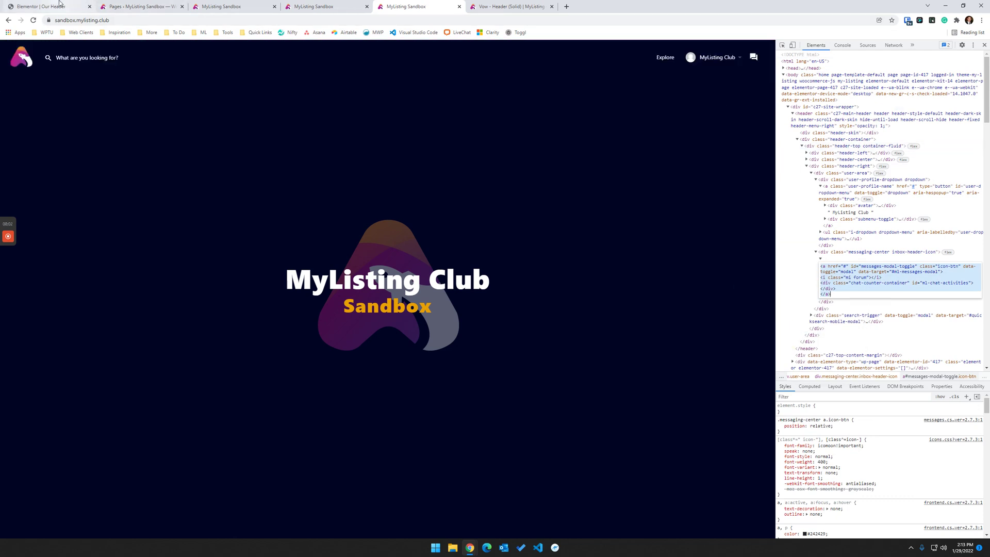
click(44, 6)
Replace the second HTML widget's code with the pasted messaging icon markup
click(752, 62)
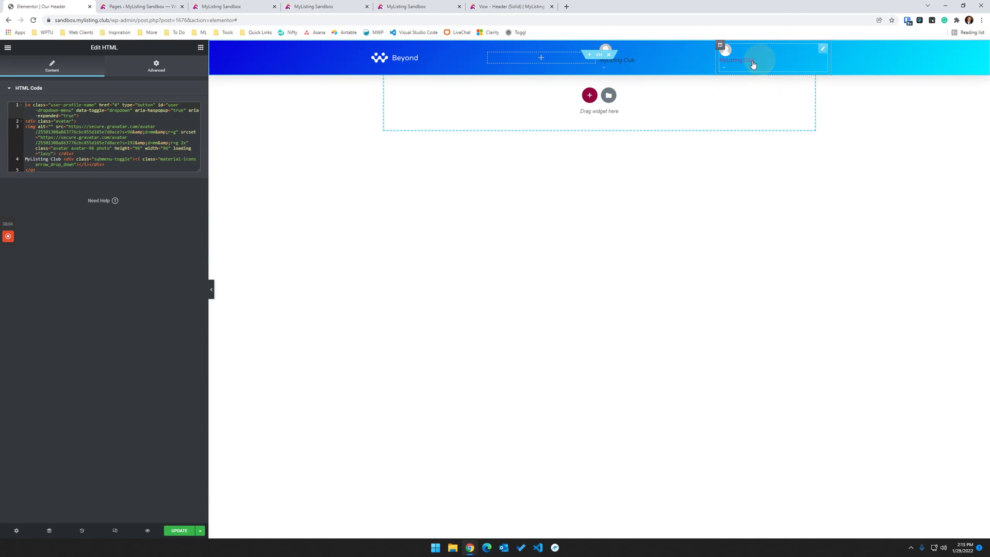
right_click(111, 133)
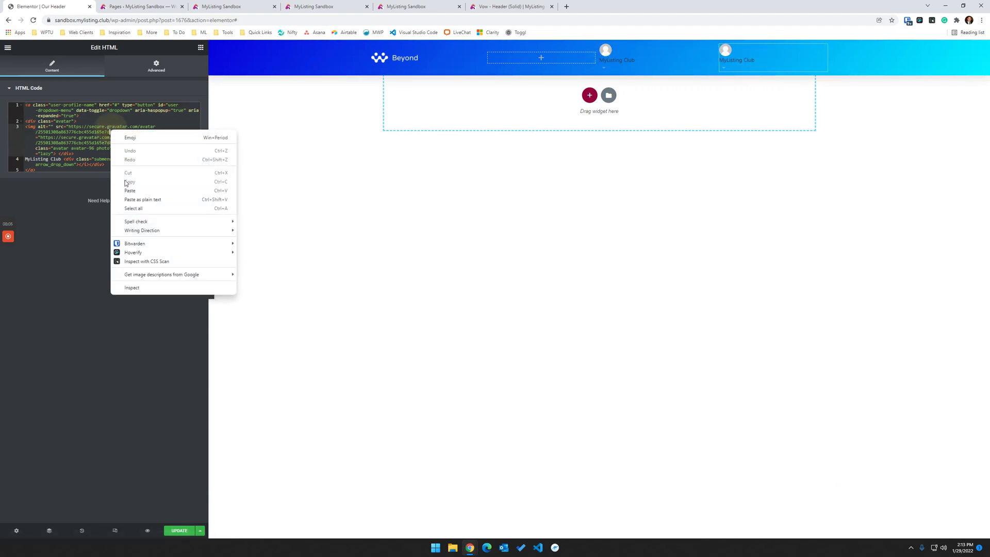
click(133, 208)
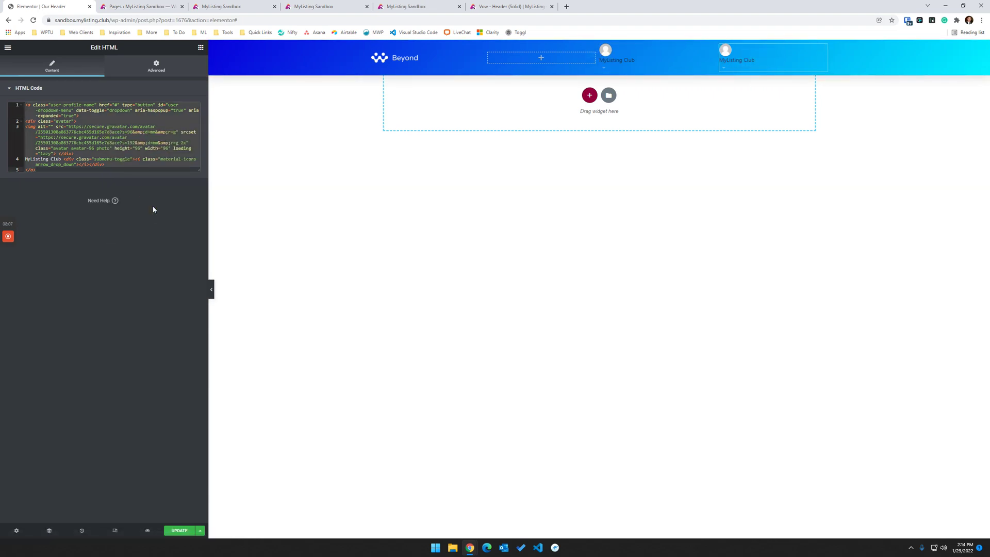
key(ctrl+v)
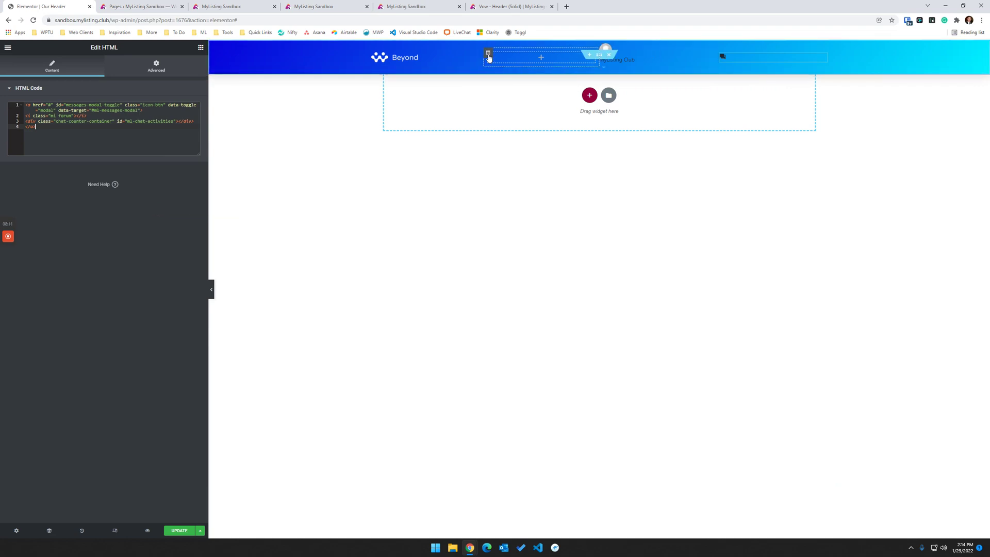
Delete the empty menu column, leaving the profile and messaging widgets in the header
right_click(489, 55)
click(506, 165)
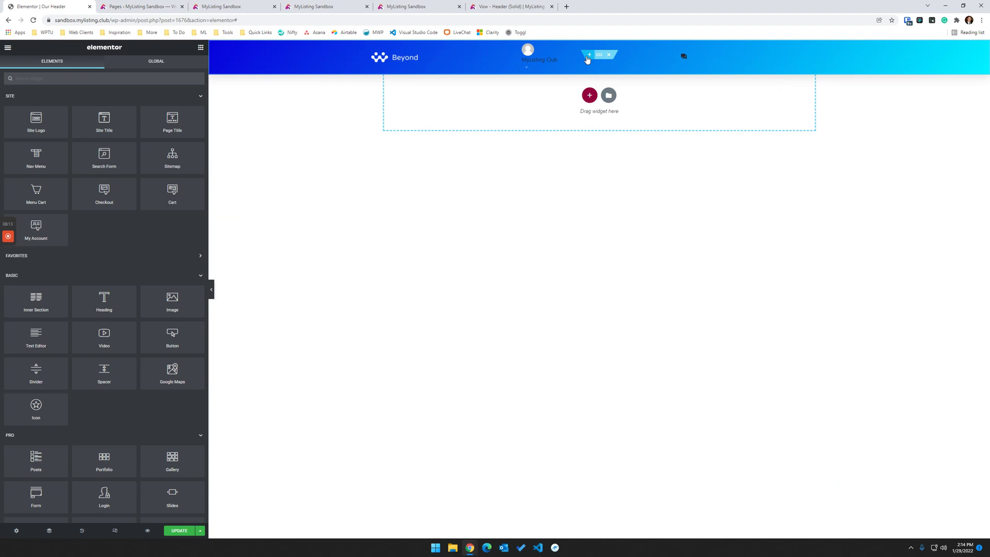
click(582, 60)
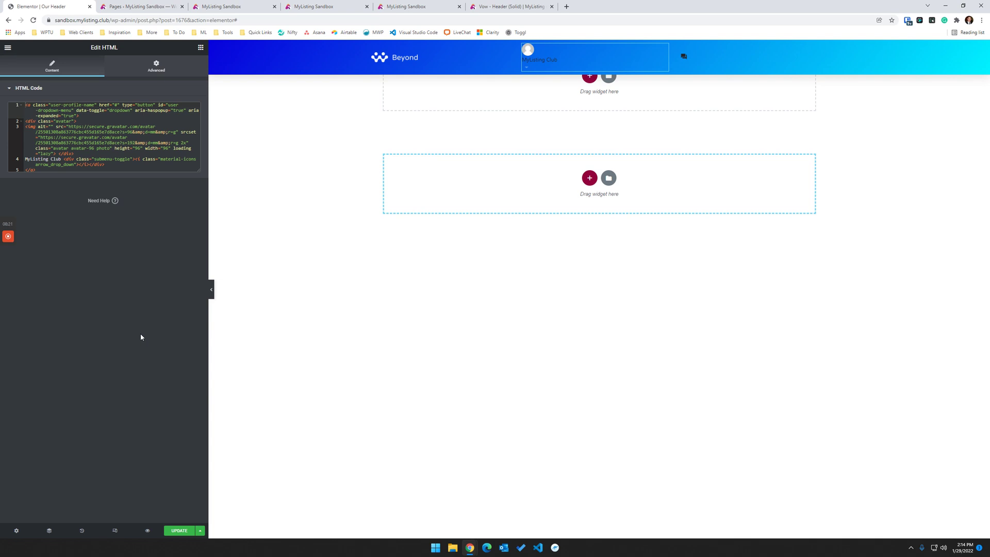
click(733, 58)
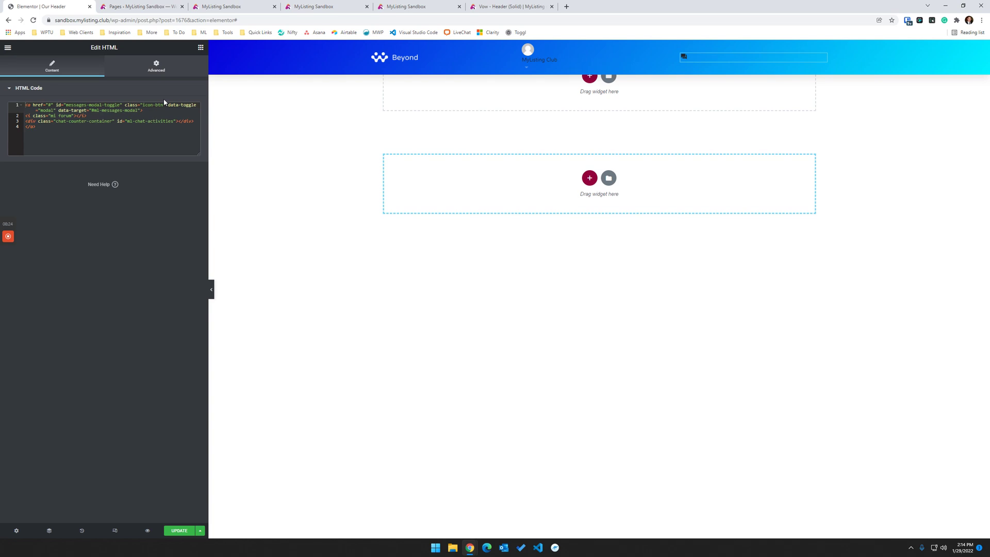
Widen the logo column so the profile and chat icons sit at the header's right
click(155, 67)
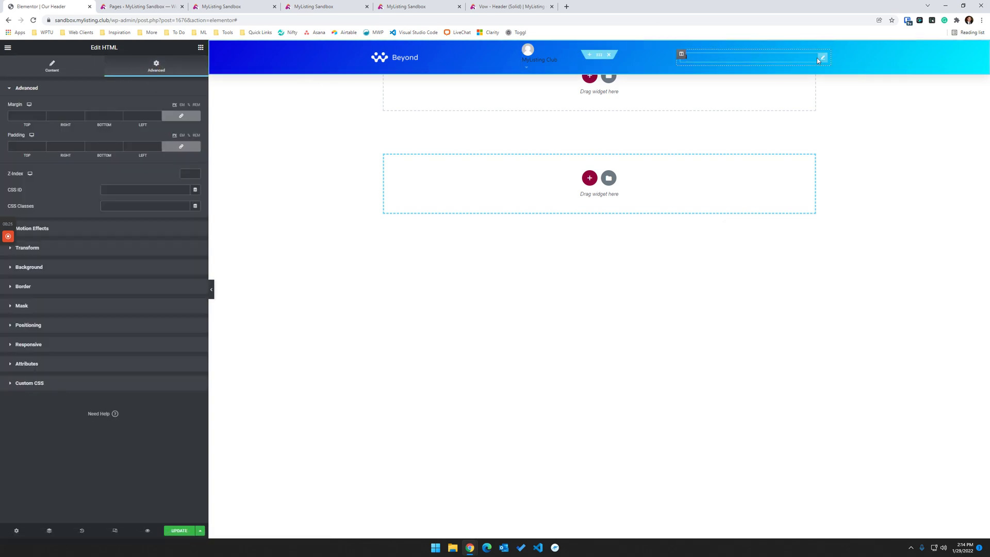
drag(523, 60, 804, 56)
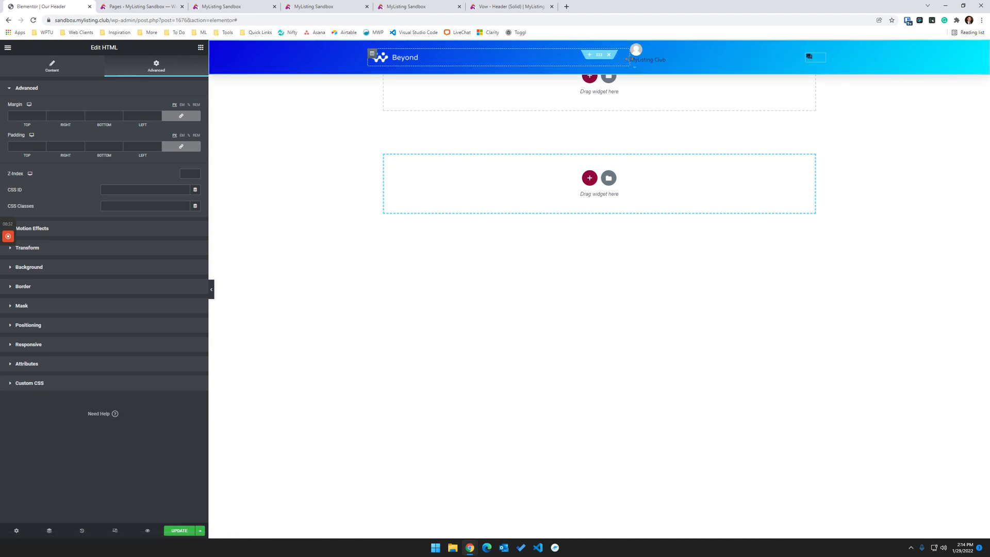
drag(639, 60, 752, 60)
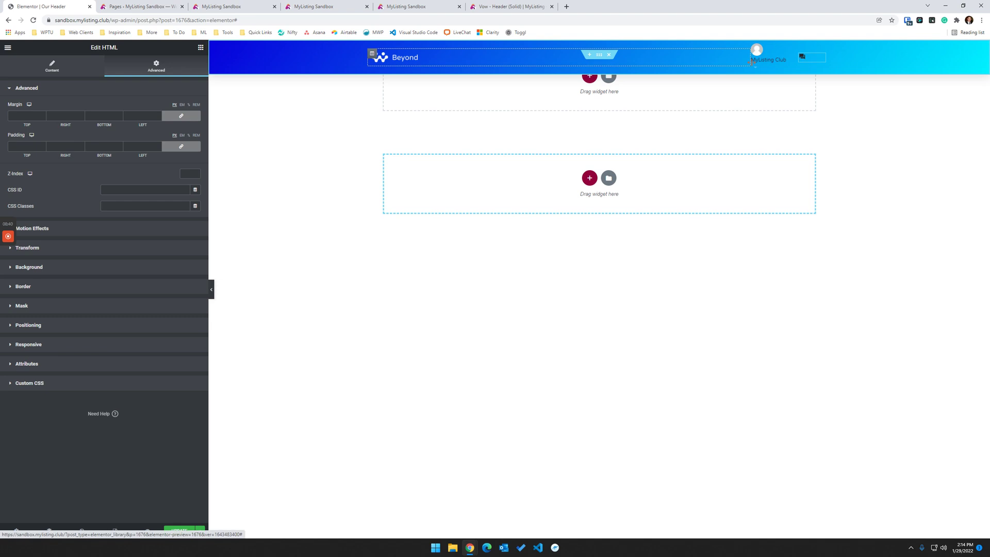
mouse_move(753, 60)
mouse_down()
mouse_move(727, 67)
mouse_move(735, 63)
mouse_up()
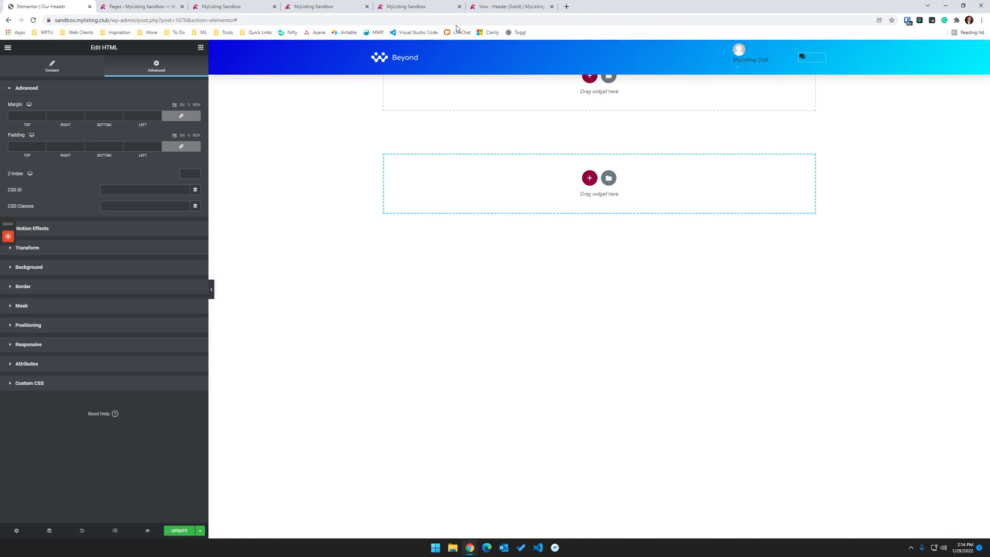
Update the header with an Include: Entire Site display condition
click(179, 530)
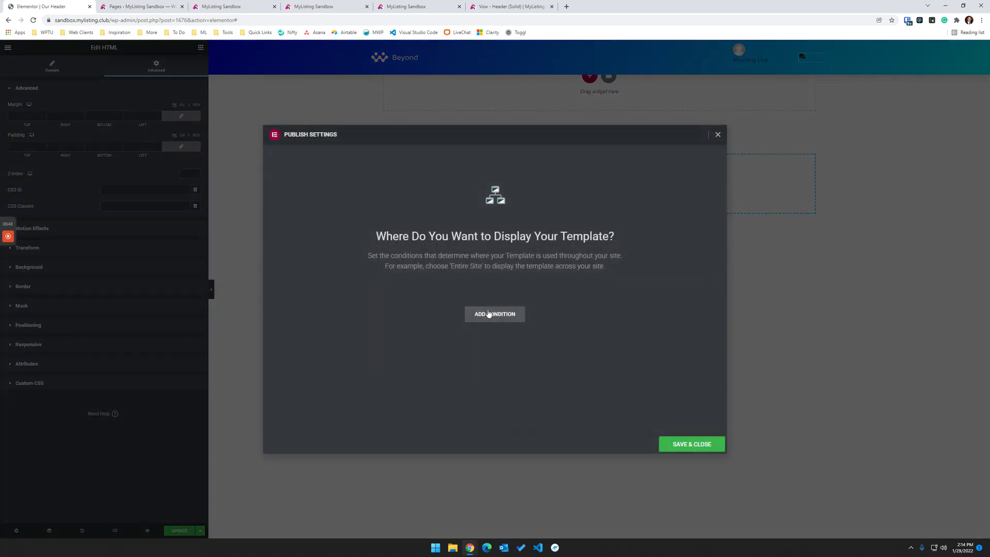
click(490, 314)
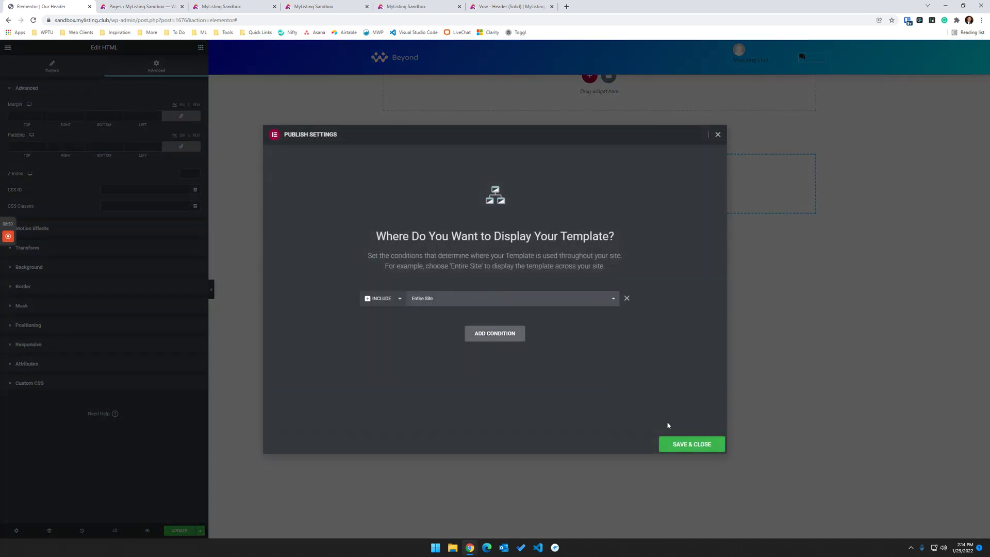
click(681, 446)
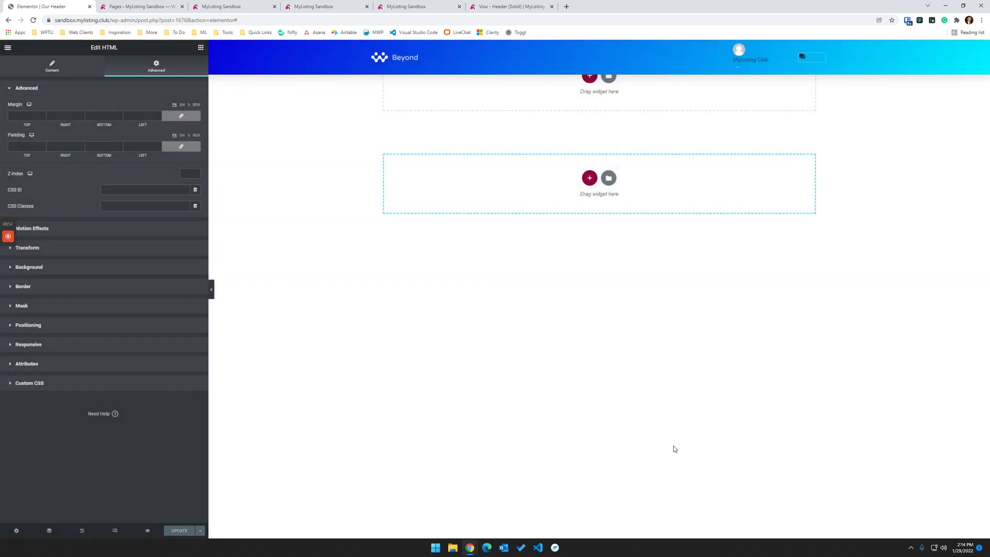
Reload the MyListing Sandbox homepage to show the Beyond header, then close DevTools
click(388, 4)
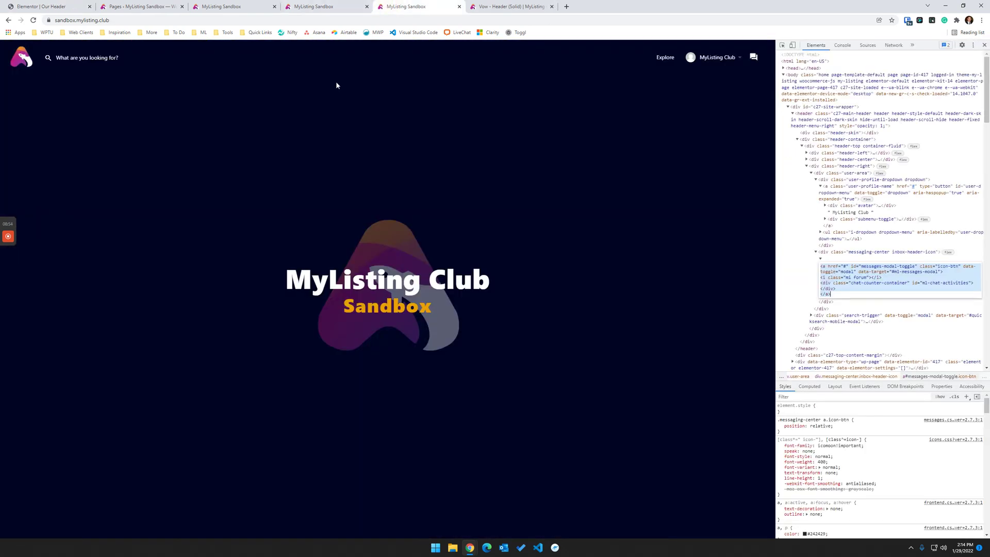
right_click(33, 19)
click(57, 52)
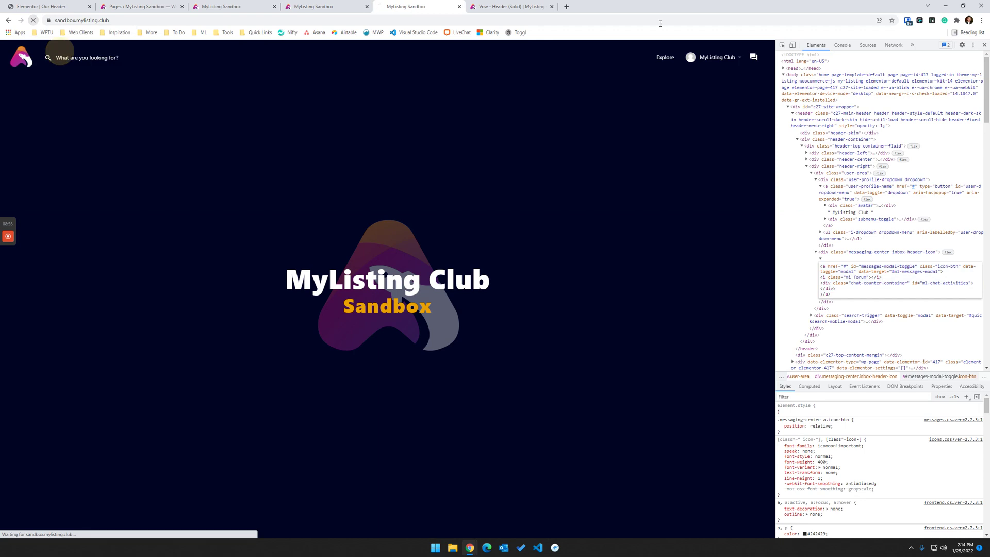
click(985, 45)
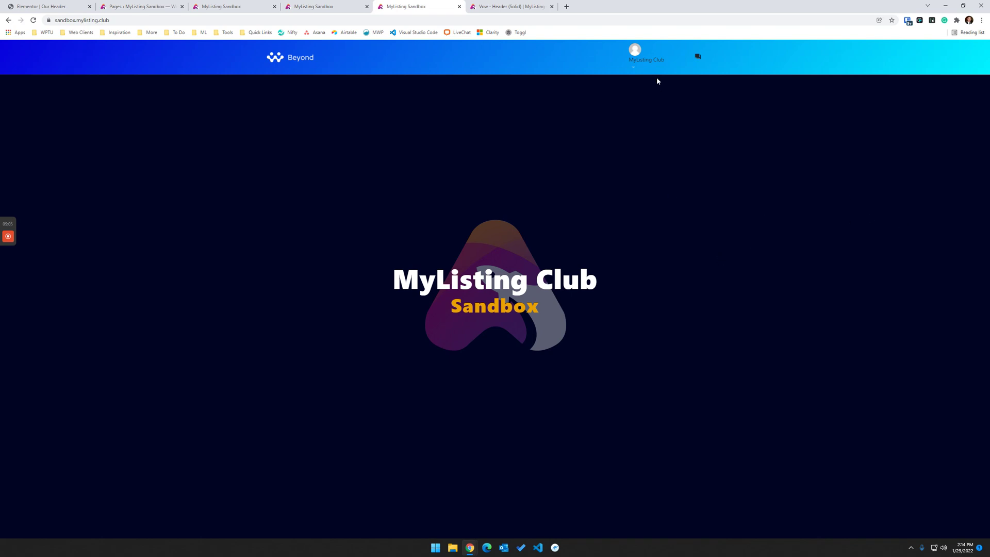
click(642, 60)
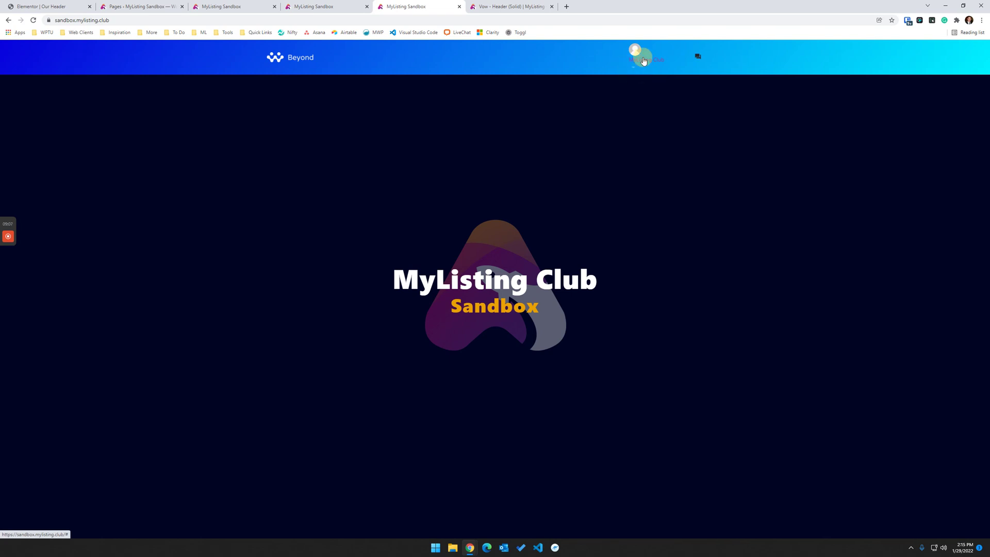
click(634, 66)
click(698, 57)
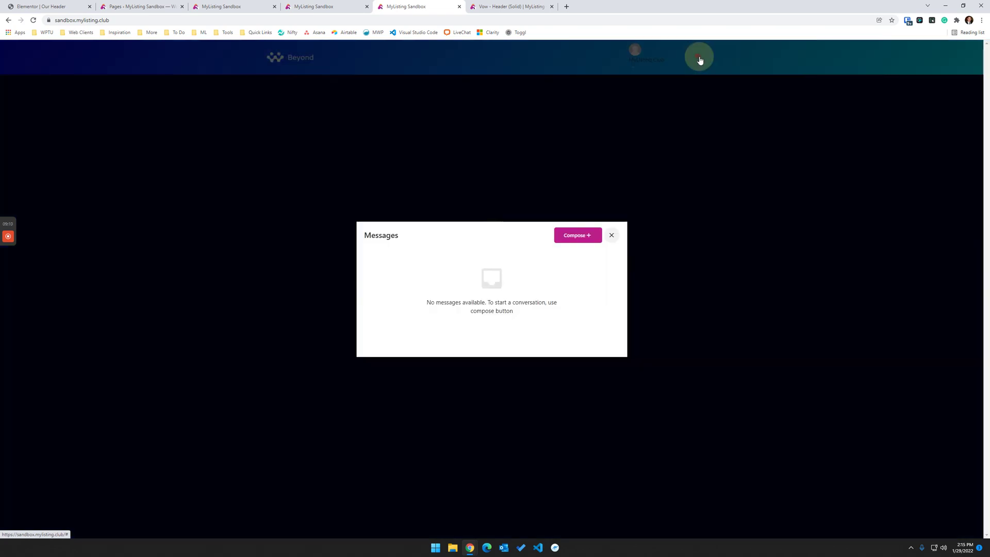
click(613, 236)
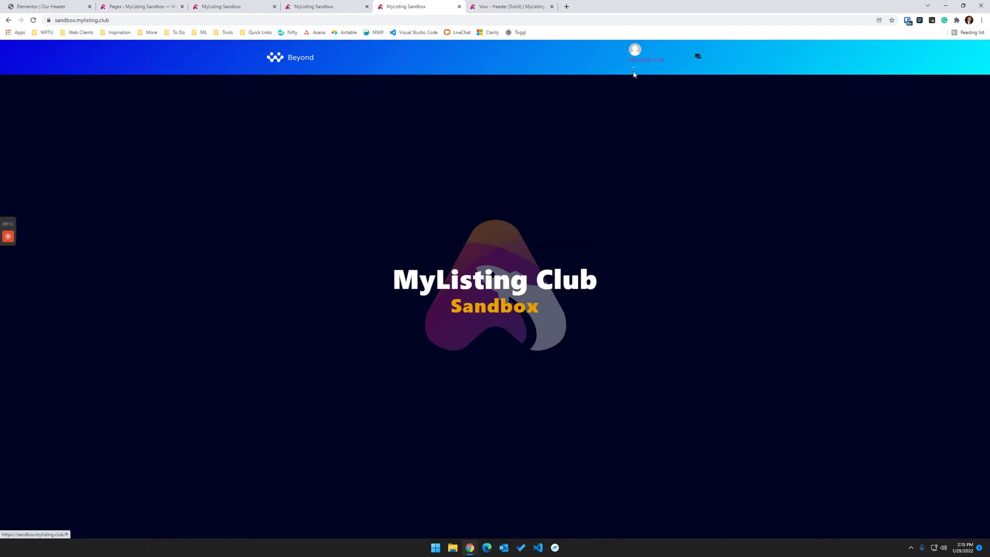
click(634, 70)
click(636, 49)
click(645, 61)
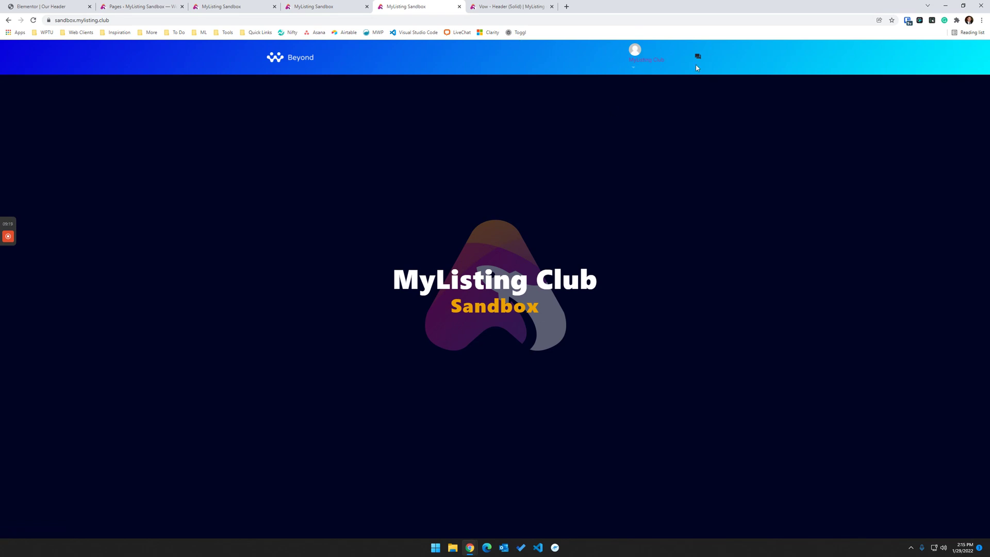
click(653, 62)
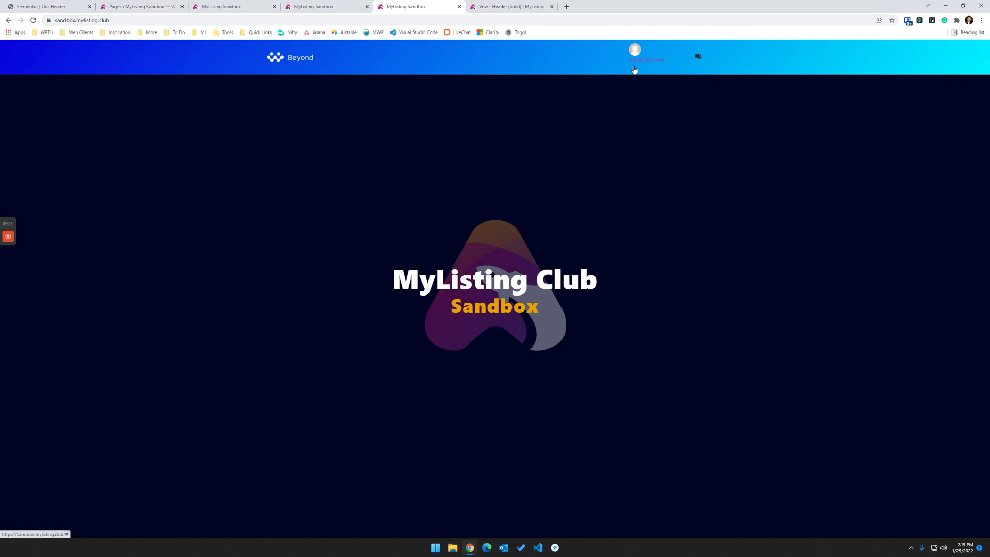
click(635, 69)
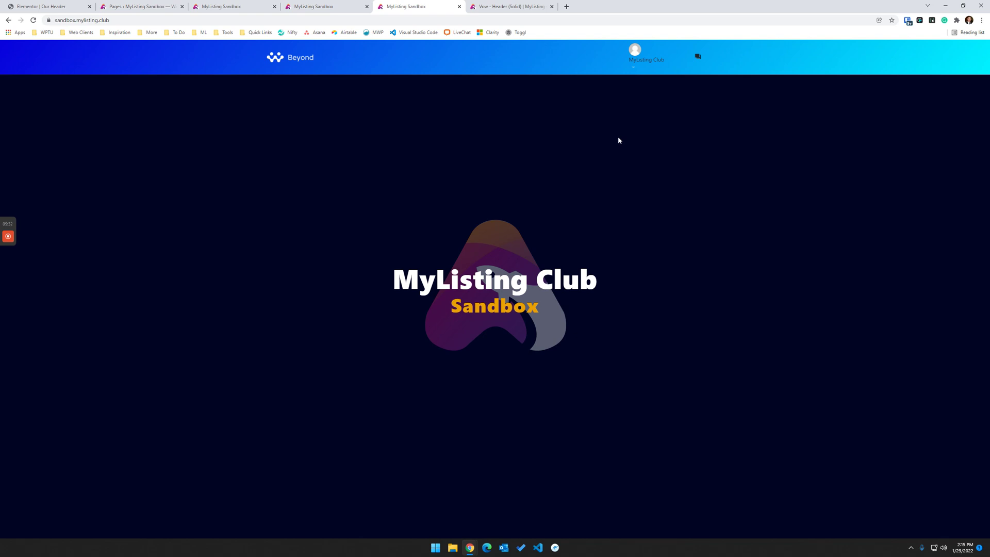
click(634, 353)
click(777, 228)
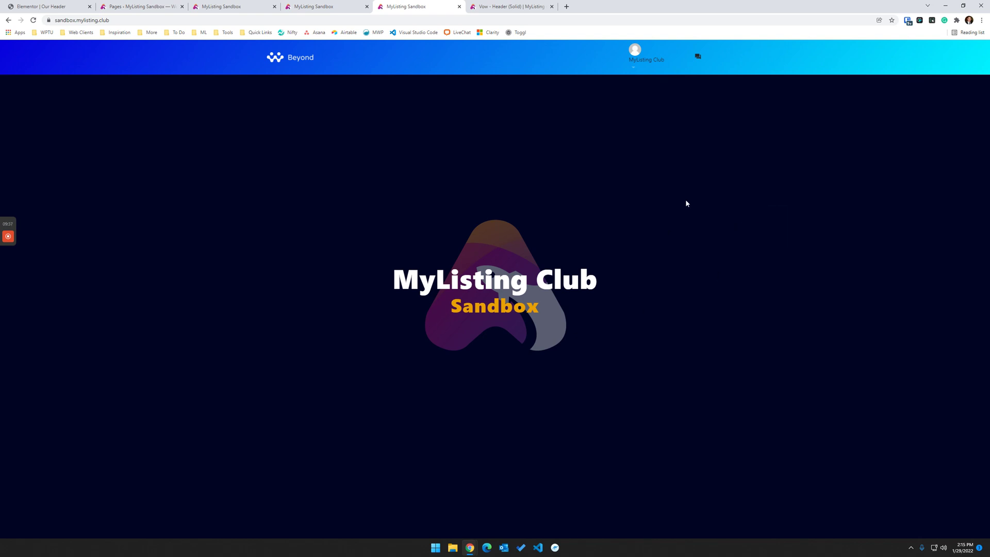